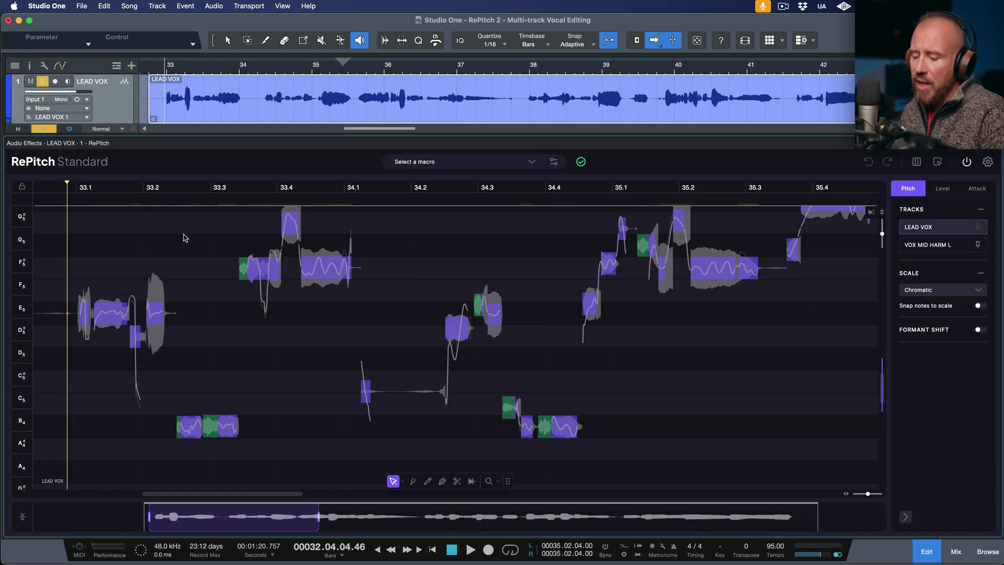
Close RePitch and unsolo track 7, VOX MID HARM L, so the lead vocal plays alone
key(F2)
click(43, 380)
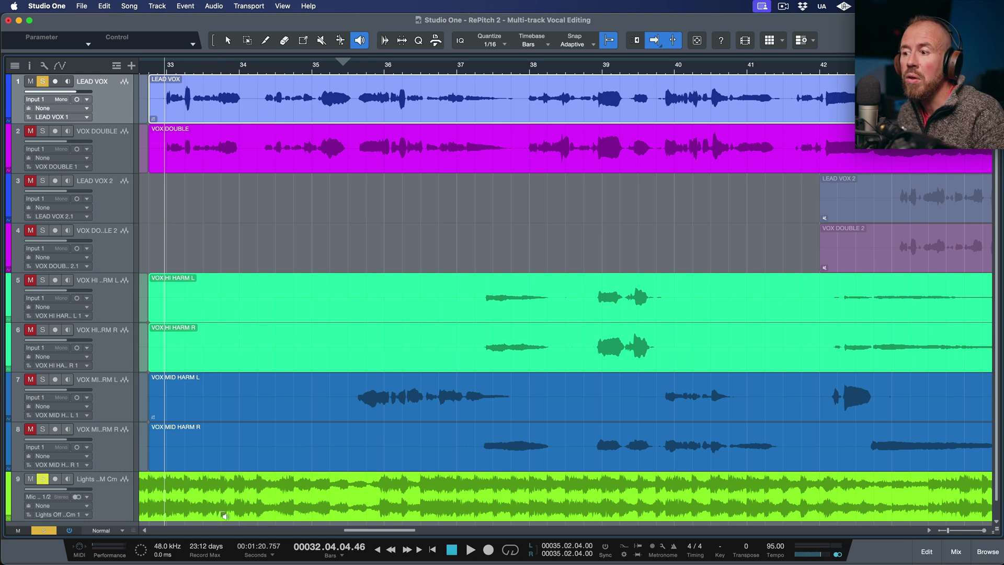
Open the LEAD VOX event in RePitch Standard and bring its pitch blocks near bars 33–35 into view
double_click(207, 98)
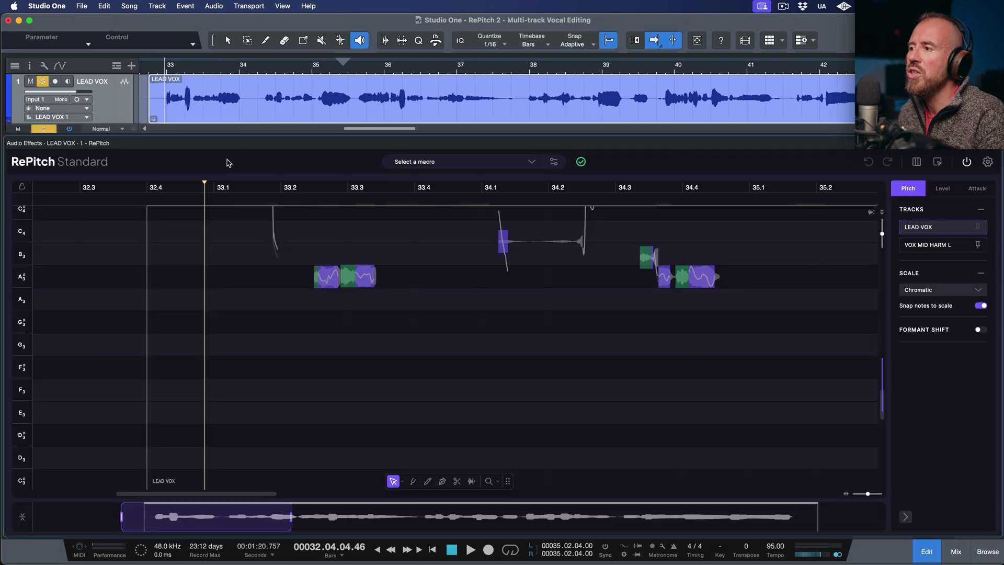
scroll(303, 388, up, 5)
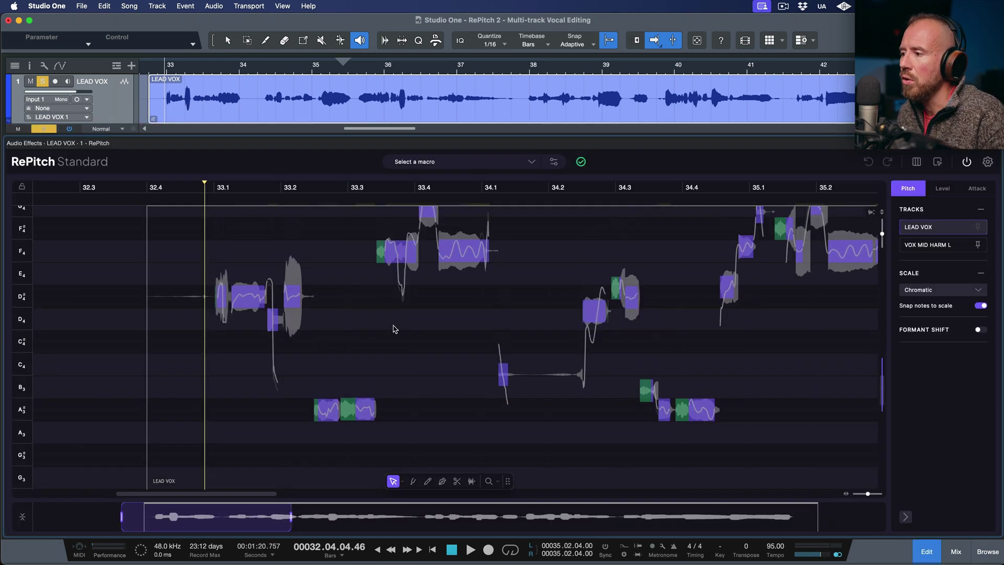
scroll(393, 335, down, 5)
scroll(418, 366, up, 4)
scroll(418, 366, right, 3)
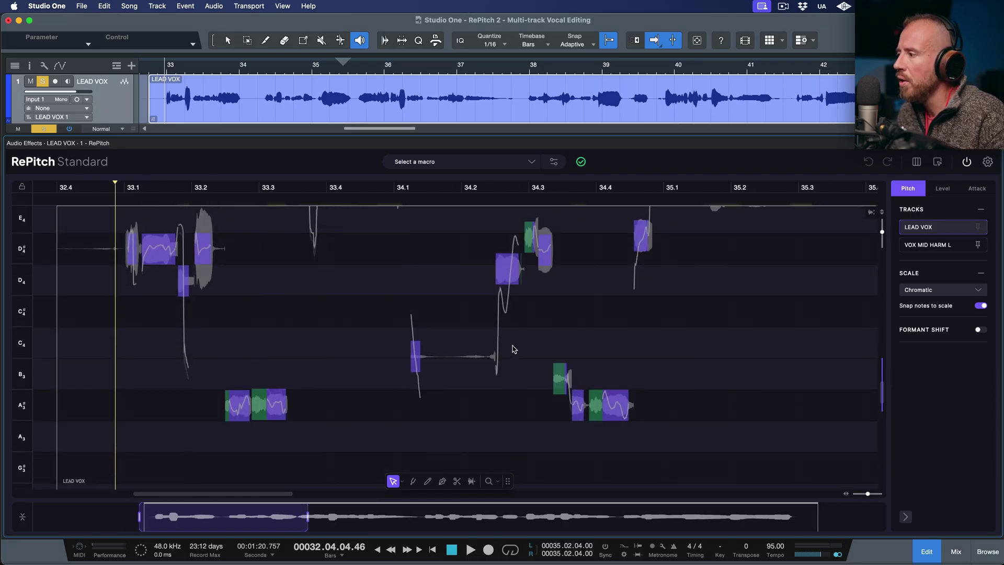
scroll(279, 319, up, 2)
scroll(482, 325, up, 5)
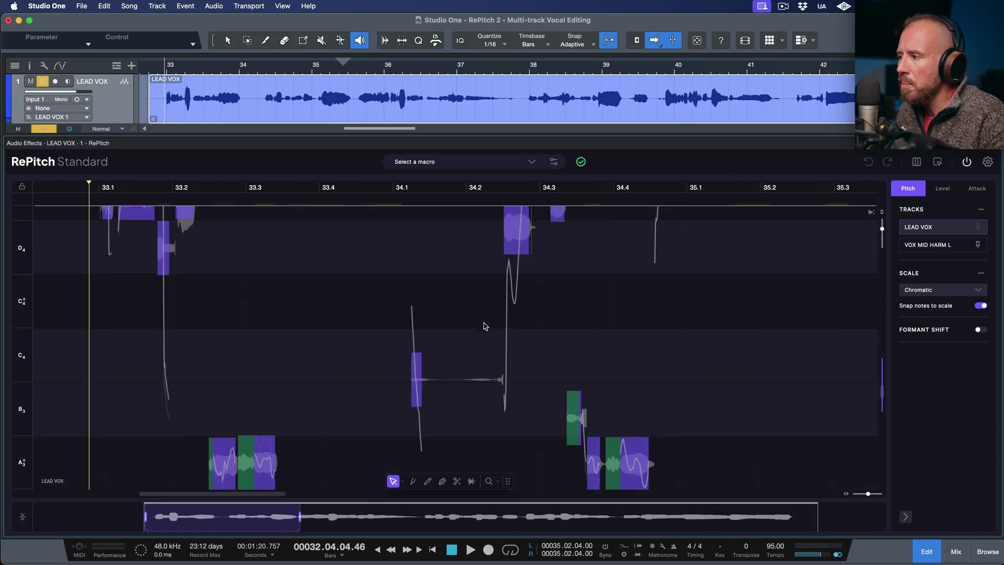
scroll(423, 334, up, 5)
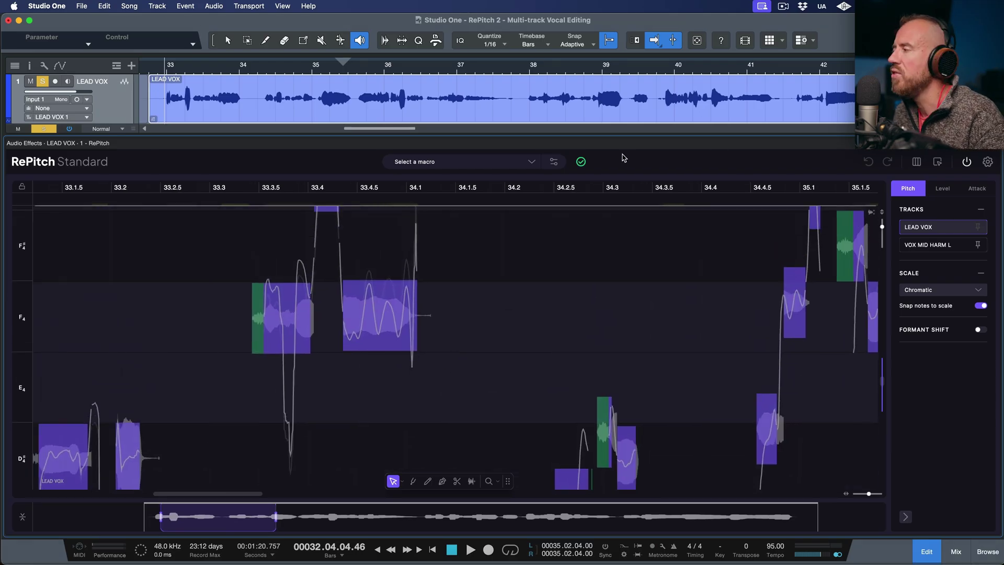
Check the RePitch display settings from the gear menu and save them
click(988, 161)
click(920, 198)
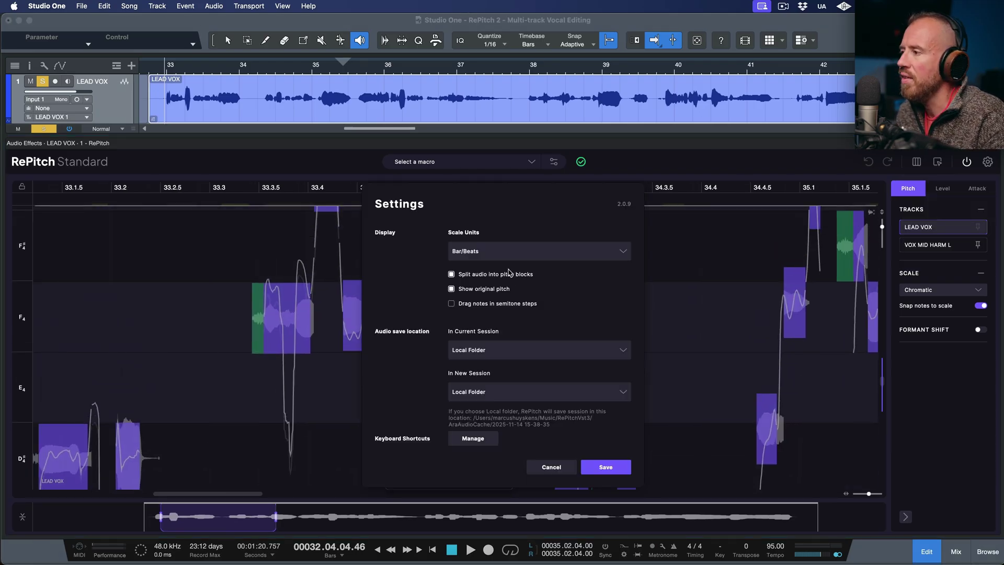
click(605, 467)
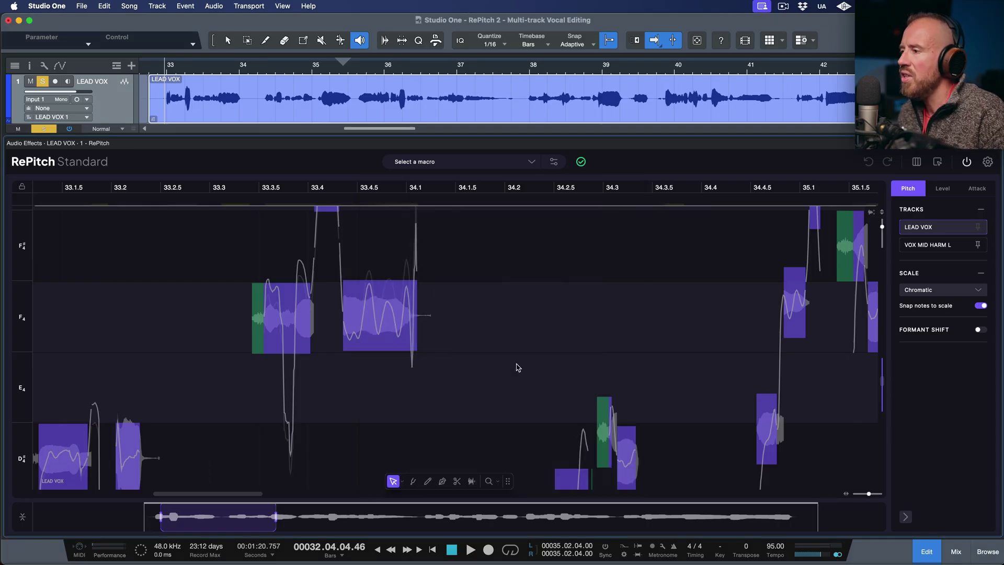
Scroll through the lead vocal's pitch blocks across the RePitch grid
scroll(485, 380, down, 3)
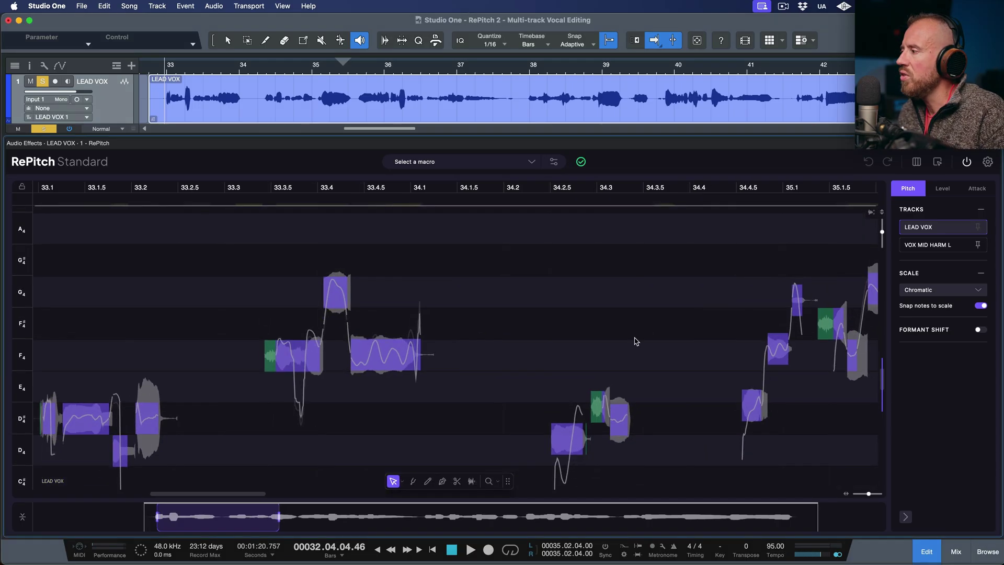
scroll(523, 298, right, 4)
scroll(523, 366, right, 4)
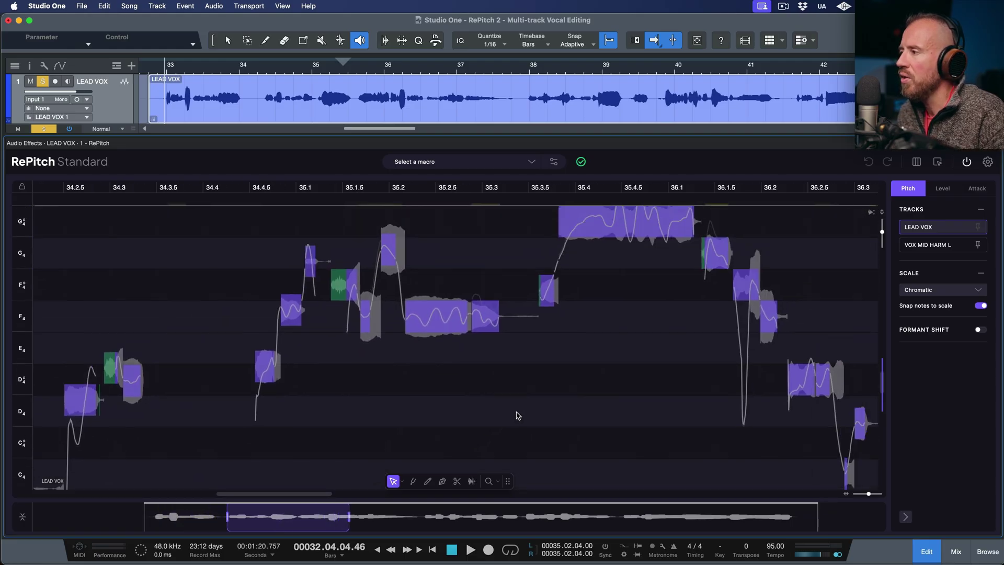
scroll(549, 350, up, 3)
scroll(602, 353, right, 5)
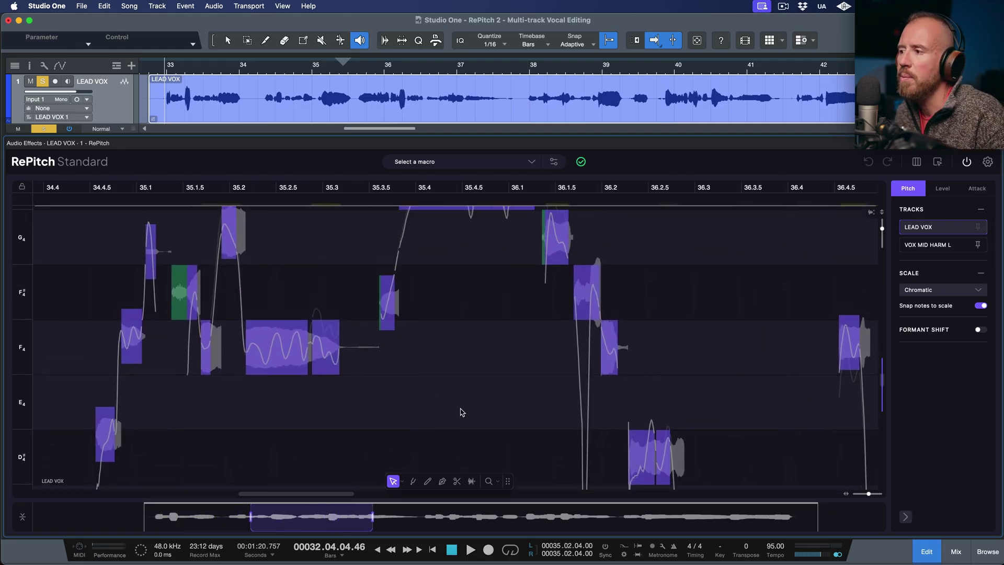
scroll(561, 342, right, 5)
scroll(575, 312, down, 3)
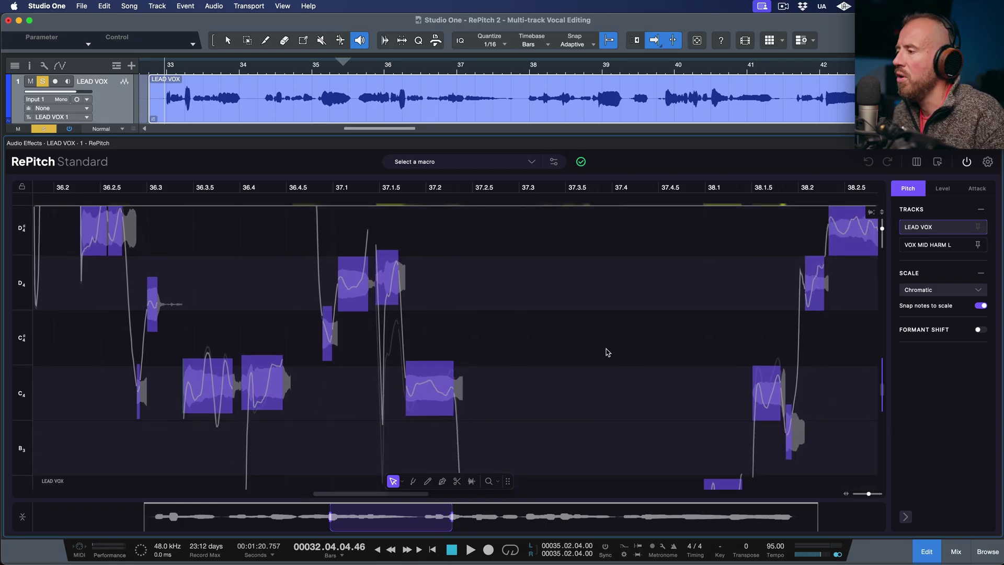
scroll(598, 366, right, 5)
scroll(488, 291, down, 3)
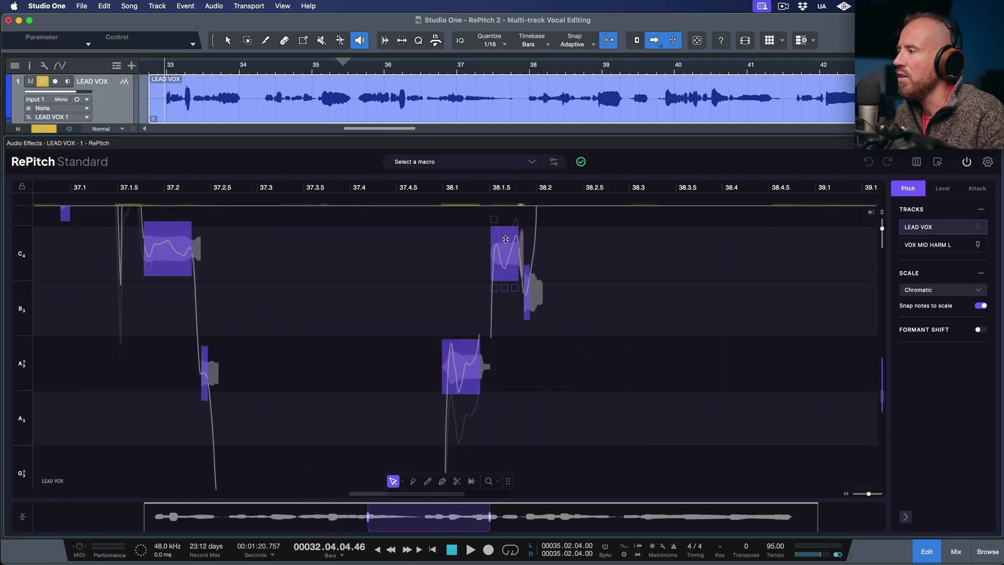
scroll(562, 366, down, 3)
scroll(562, 365, left, 1)
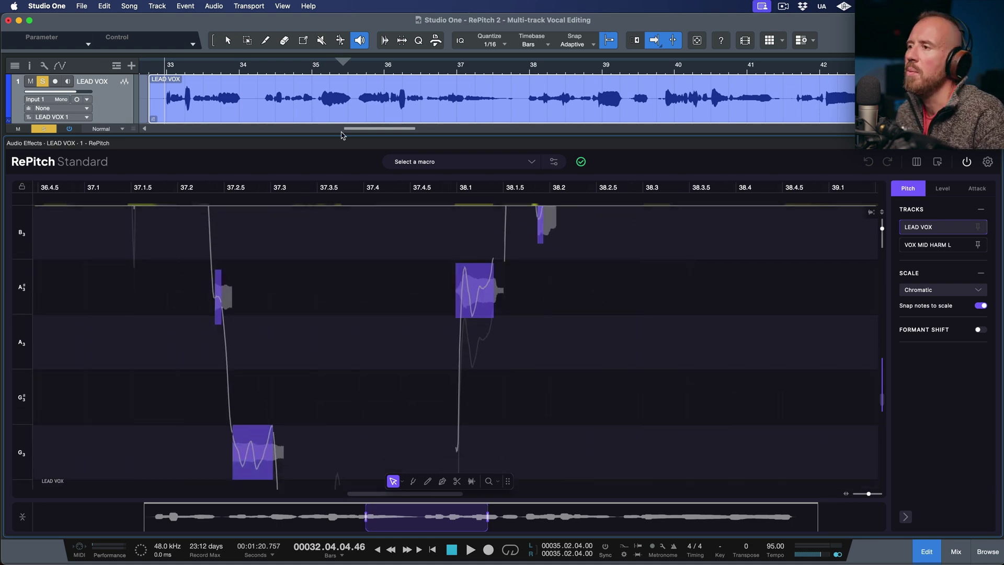
Play the lead vocal while zooming out to show more pitch rows, then stop and close RePitch
key(space)
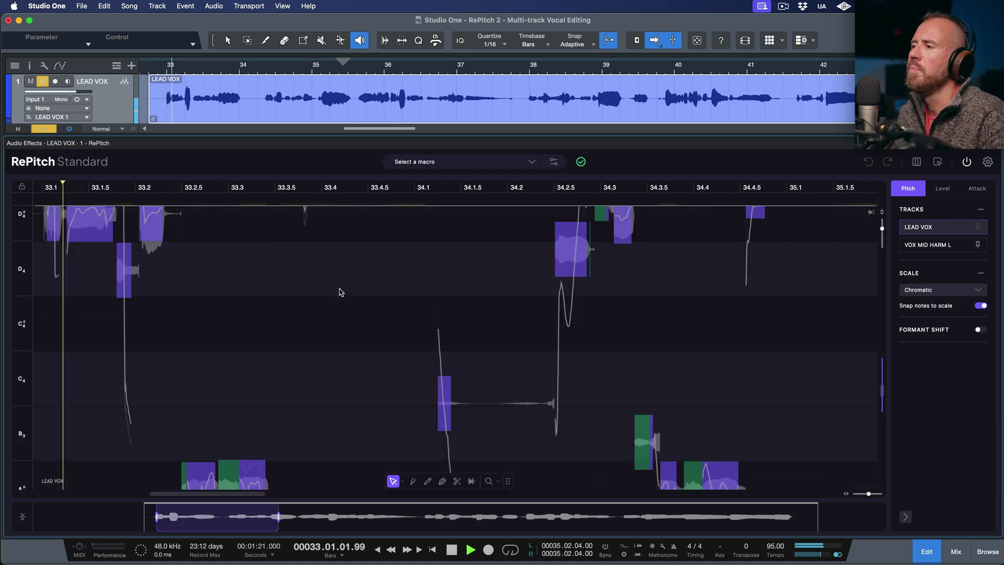
mouse_move(882, 228)
mouse_down()
mouse_move(882, 243)
mouse_move(882, 232)
mouse_up()
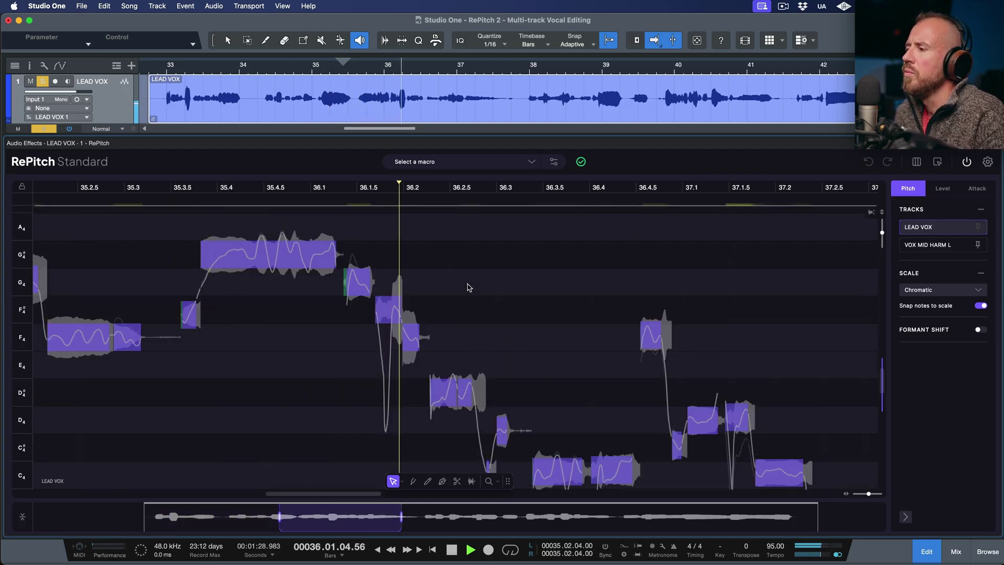
scroll(467, 287, down, 3)
scroll(467, 284, up, 1)
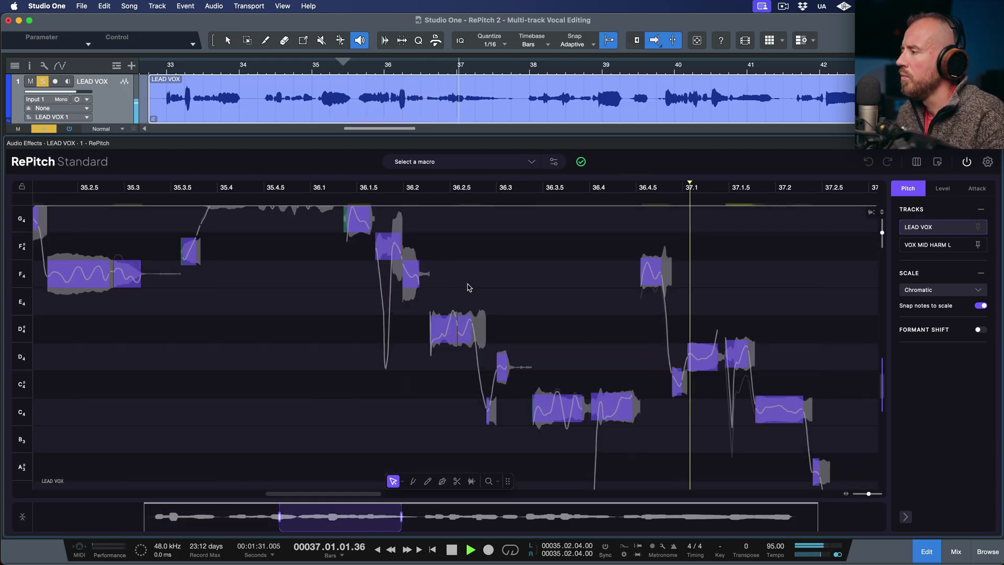
scroll(535, 268, down, 4)
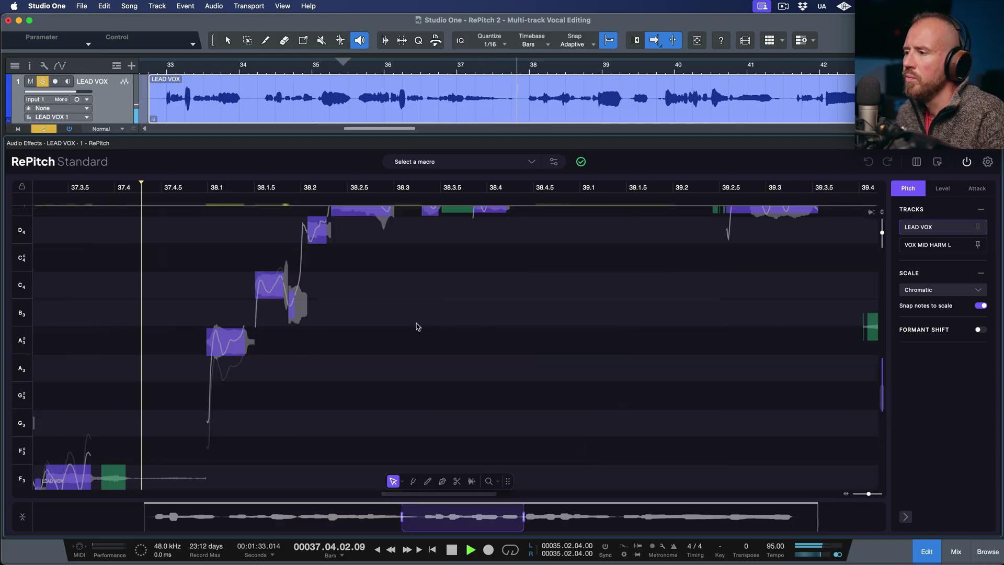
scroll(426, 328, up, 1)
scroll(428, 328, up, 1)
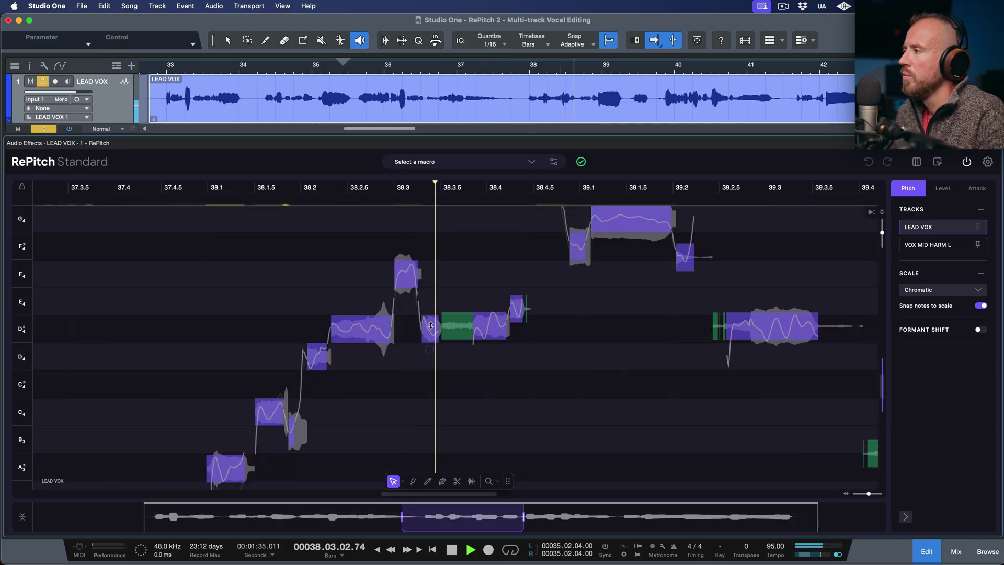
scroll(439, 309, up, 2)
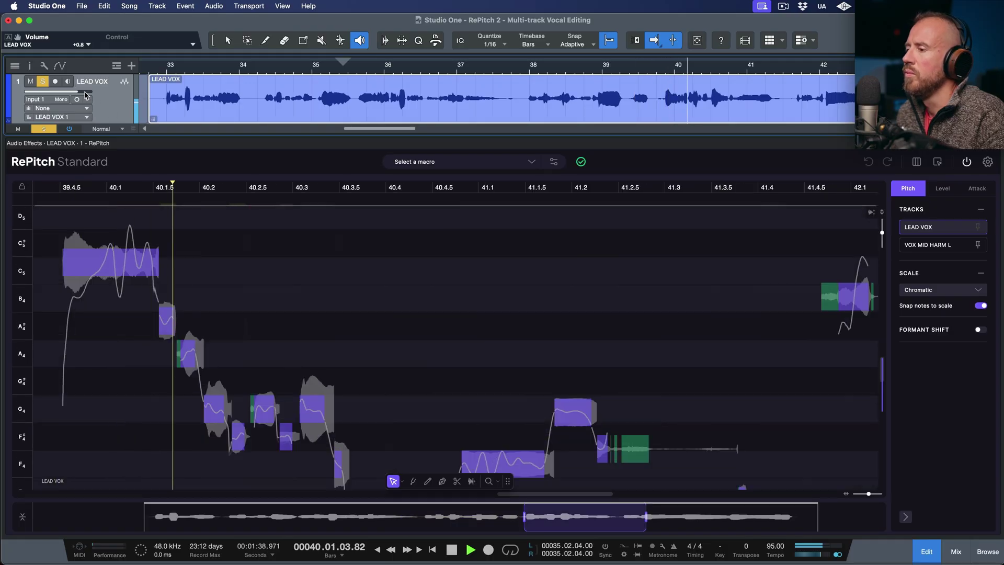
scroll(413, 274, down, 2)
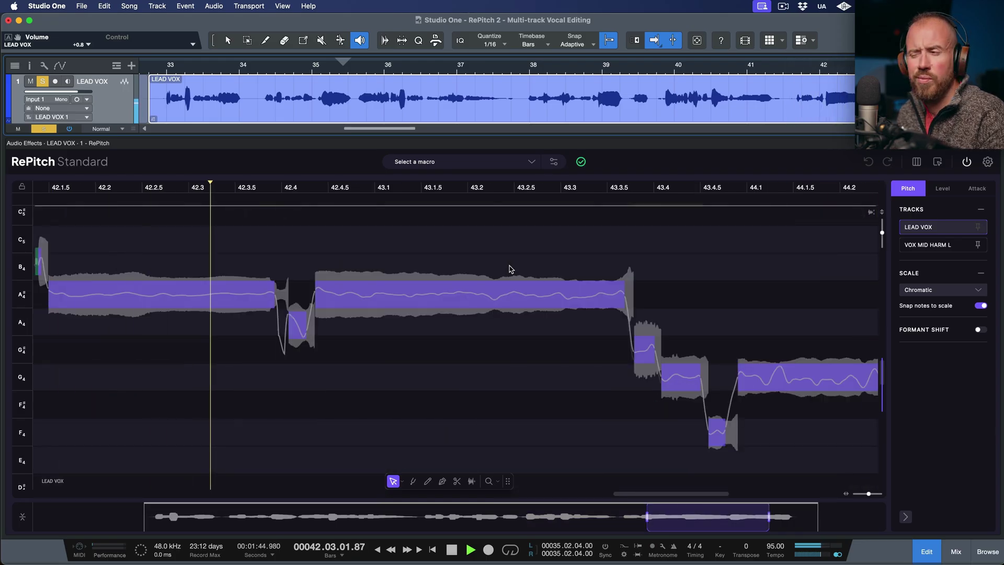
key(space)
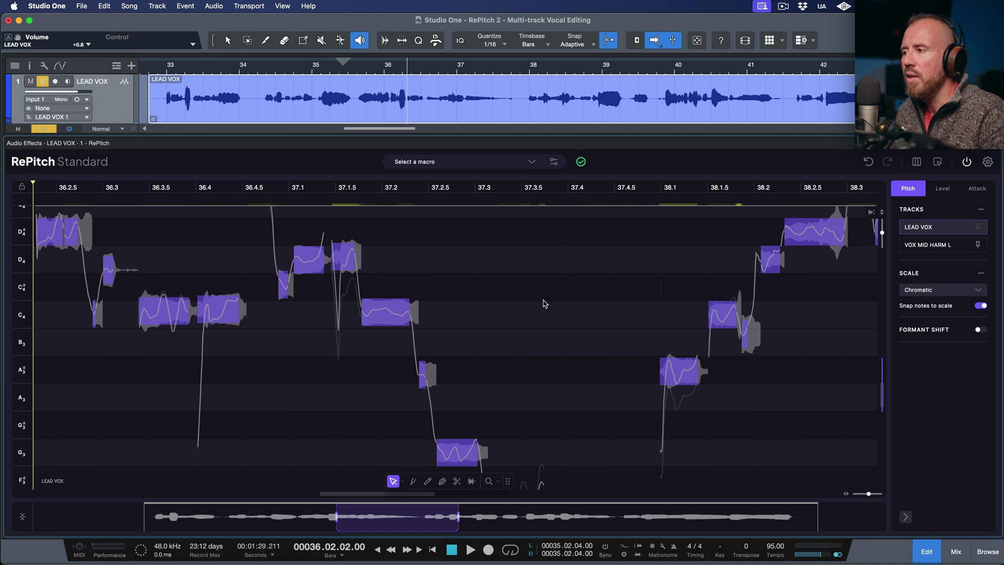
key(F2)
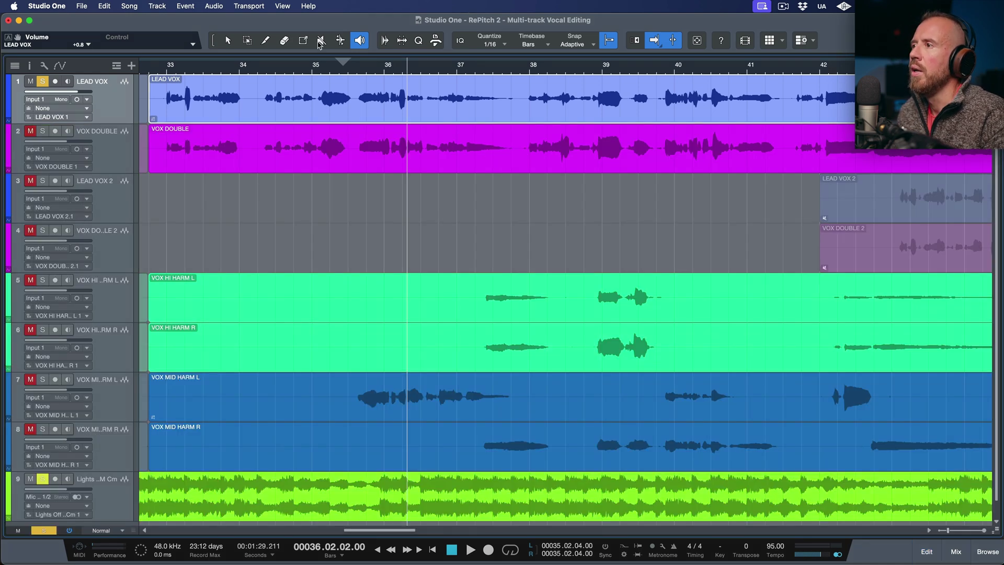
With the Arrow tool, open VOX DOUBLE in RePitch and decline the C Blues scale suggestion
key(1)
click(505, 167)
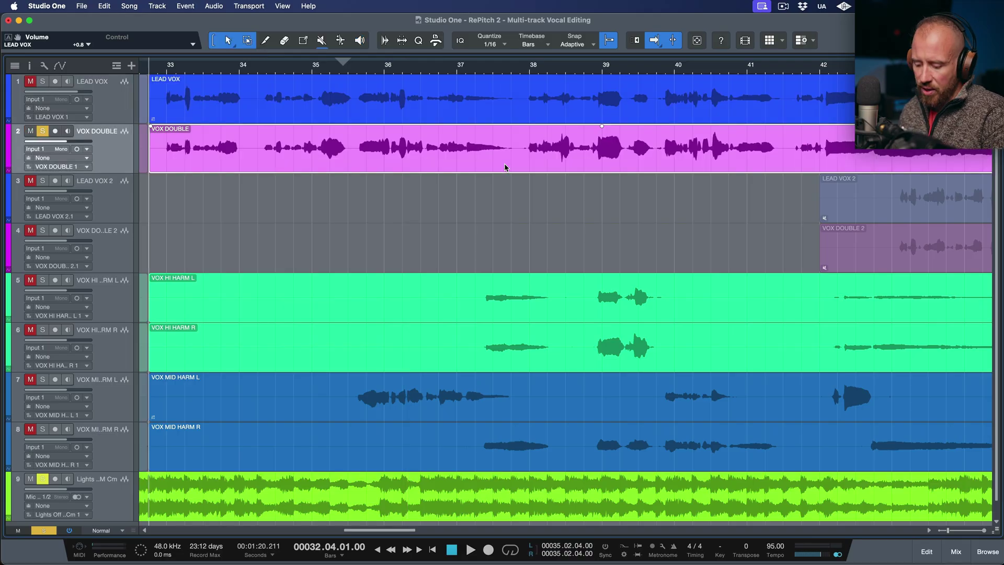
double_click(507, 168)
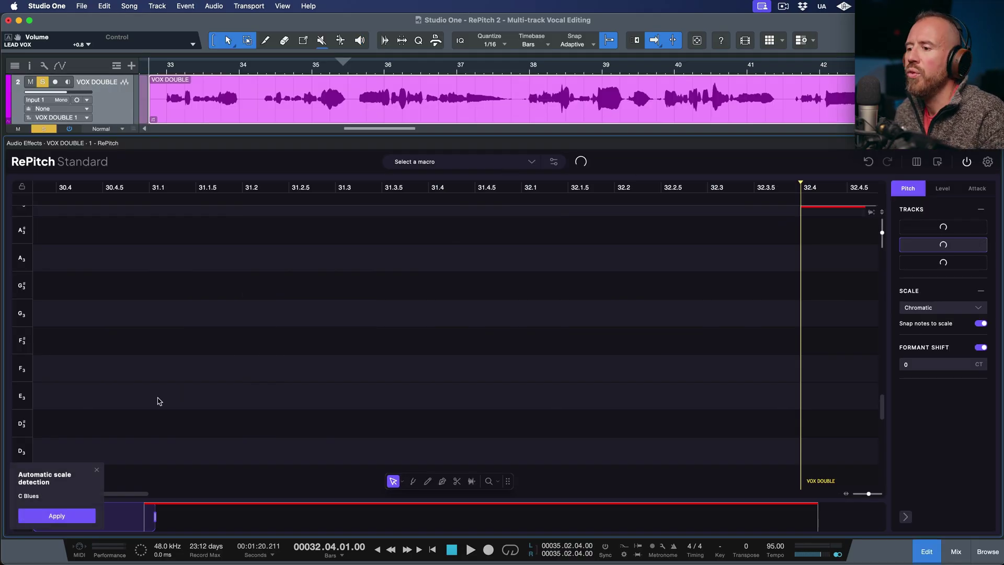
click(97, 471)
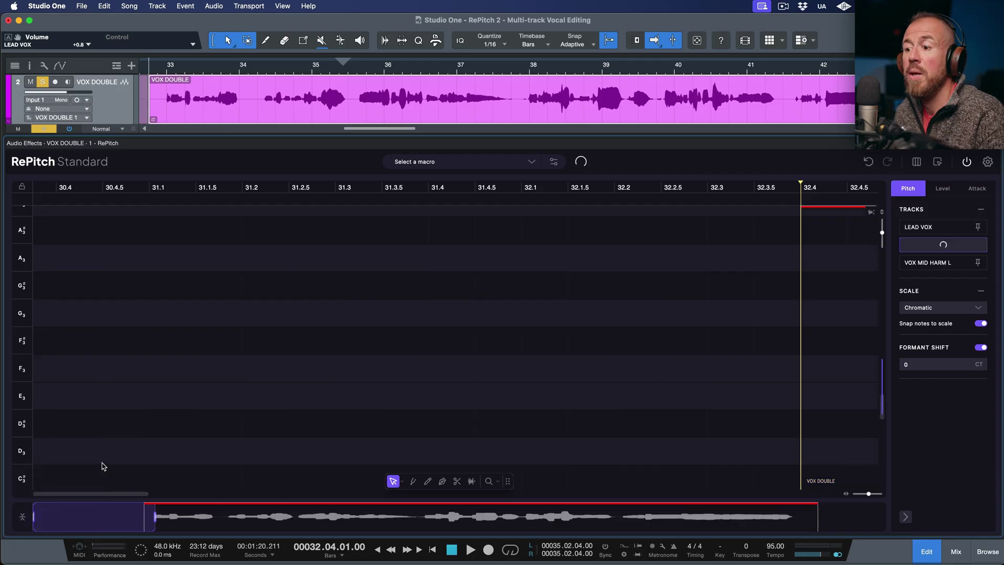
Widen the overview to start near bar 32.4 and unsolo the VOX DOUBLE track
drag(153, 517, 414, 518)
drag(122, 520, 221, 520)
scroll(324, 317, up, 5)
scroll(324, 318, left, 3)
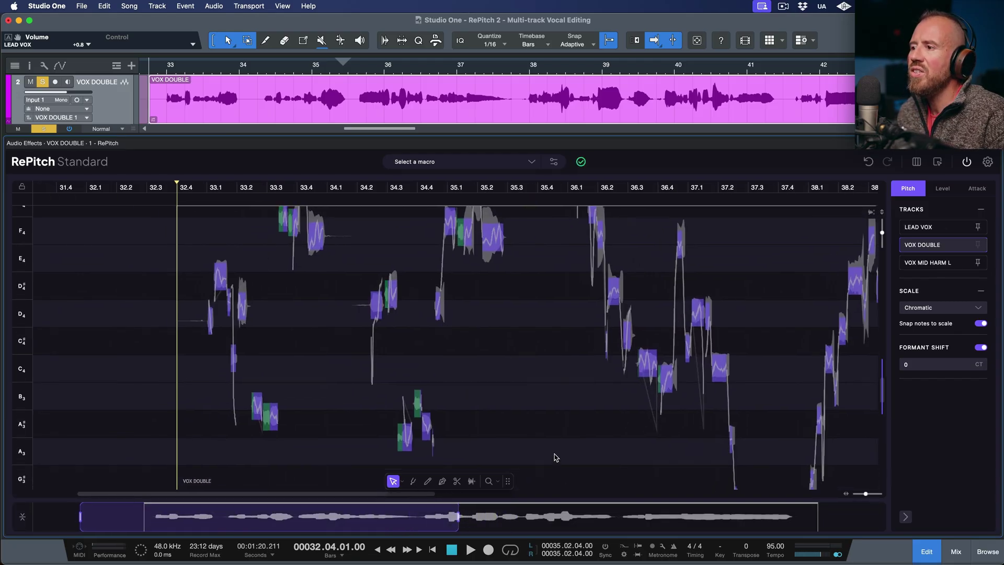
scroll(312, 323, up, 6)
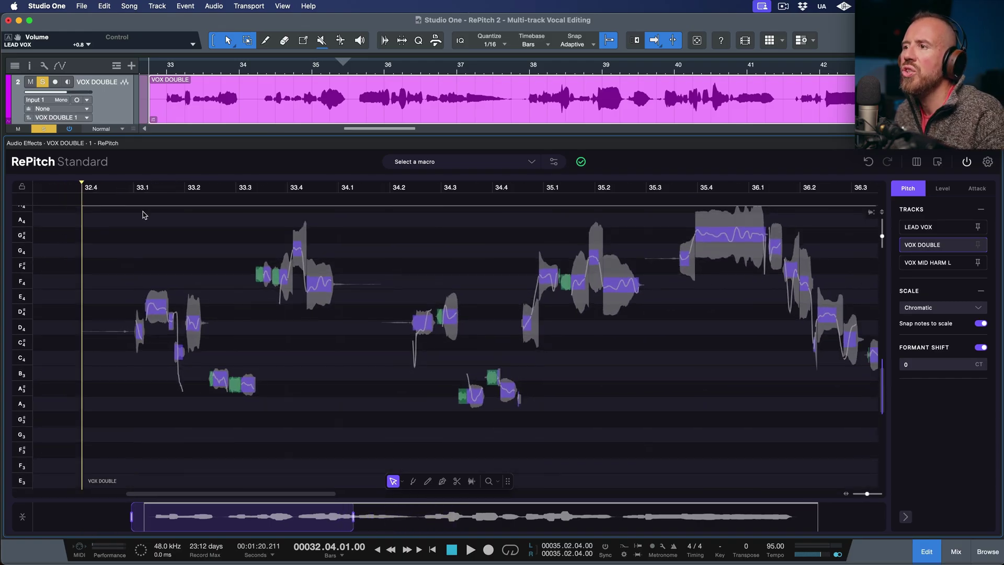
click(44, 83)
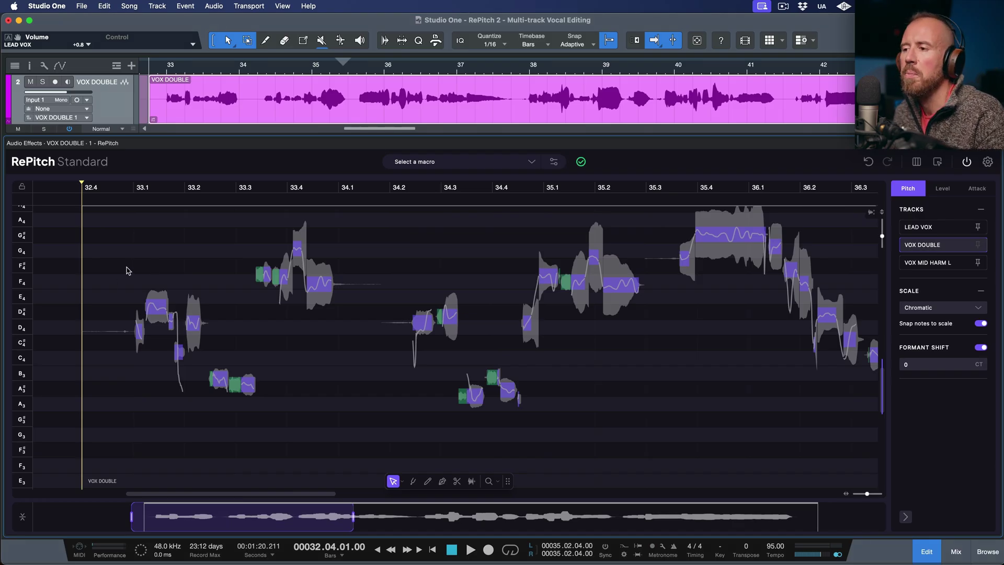
key(space)
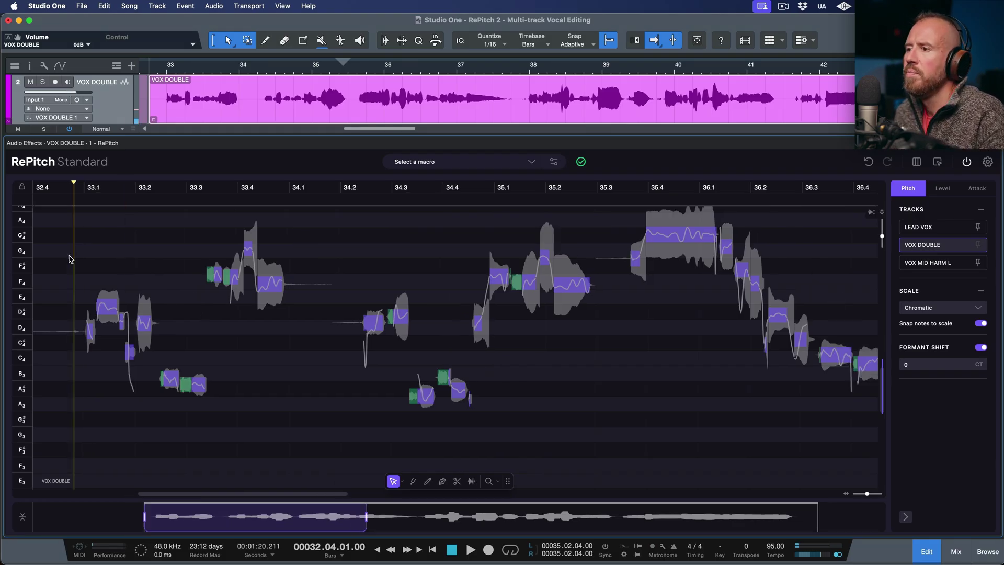
scroll(235, 220, up, 2)
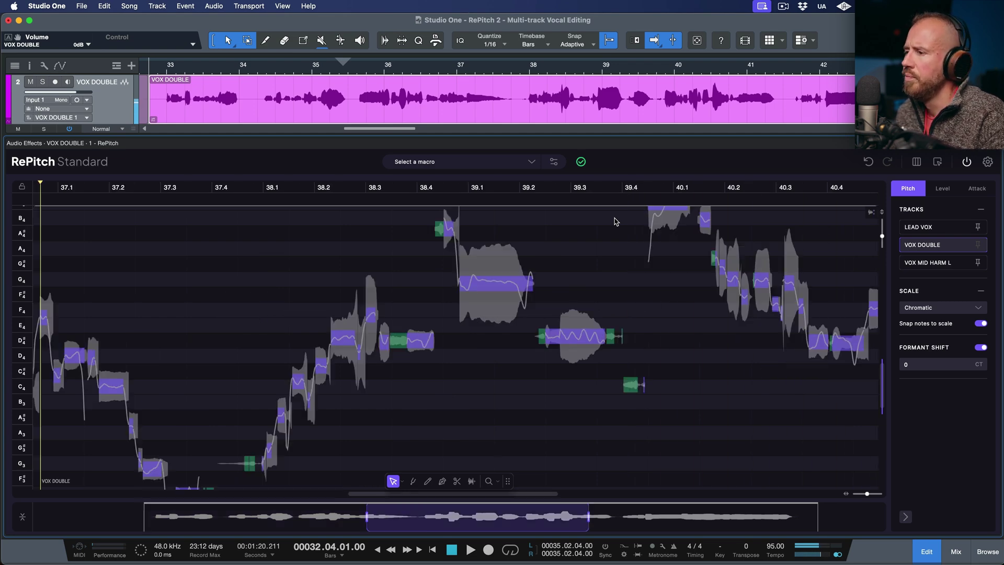
scroll(614, 221, down, 1)
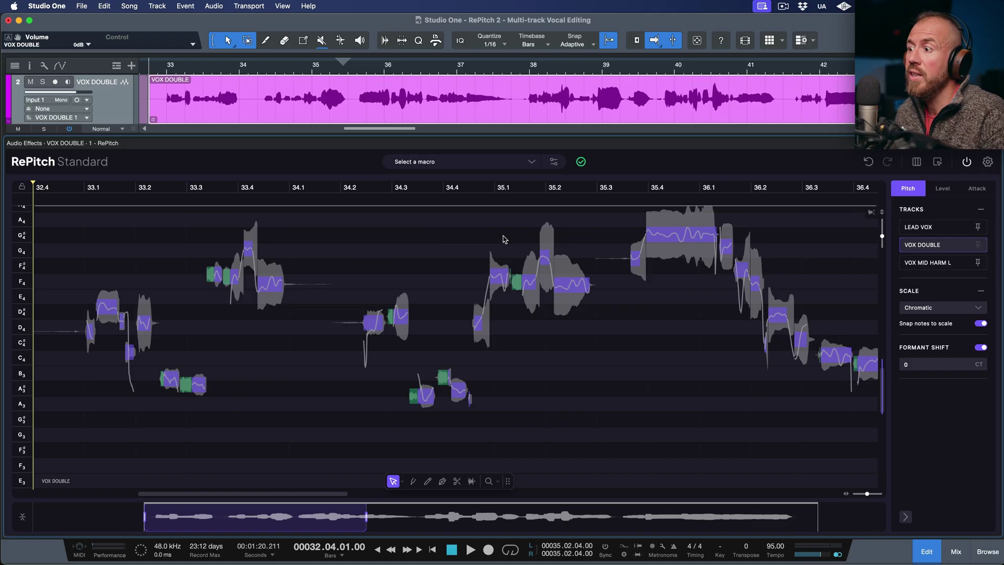
Solo VOX DOUBLE and take track 9 out of solo in the arrange view
scroll(105, 98, up, 1)
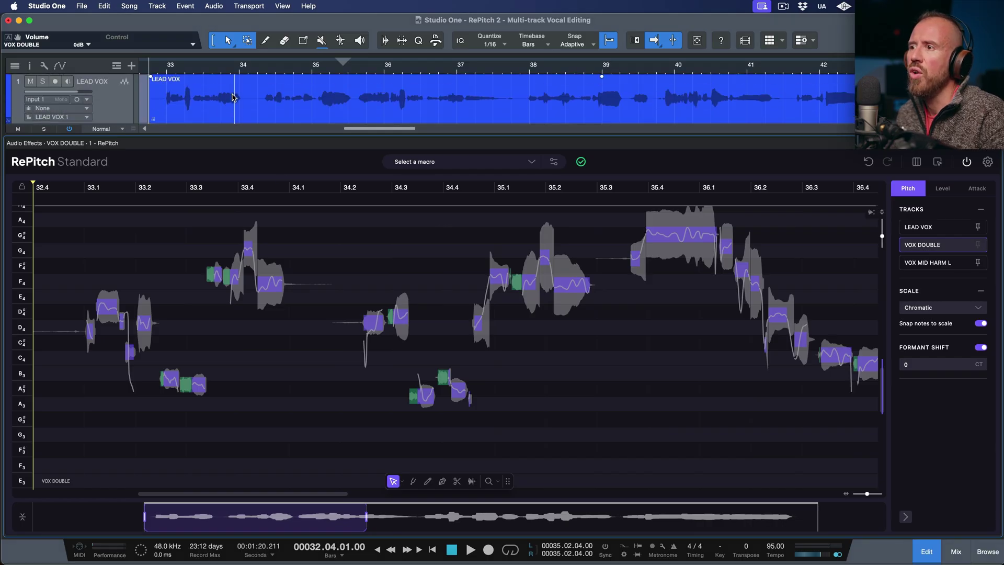
scroll(121, 104, down, 1)
click(43, 87)
key(F2)
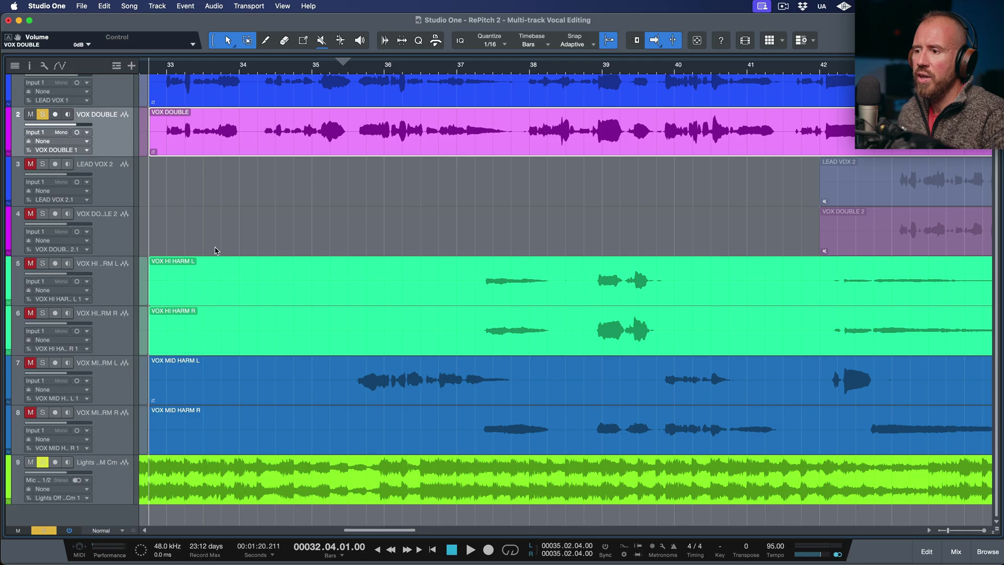
click(42, 463)
Reopen RePitch on VOX DOUBLE and play the soloed vocals briefly
scroll(284, 228, up, 1)
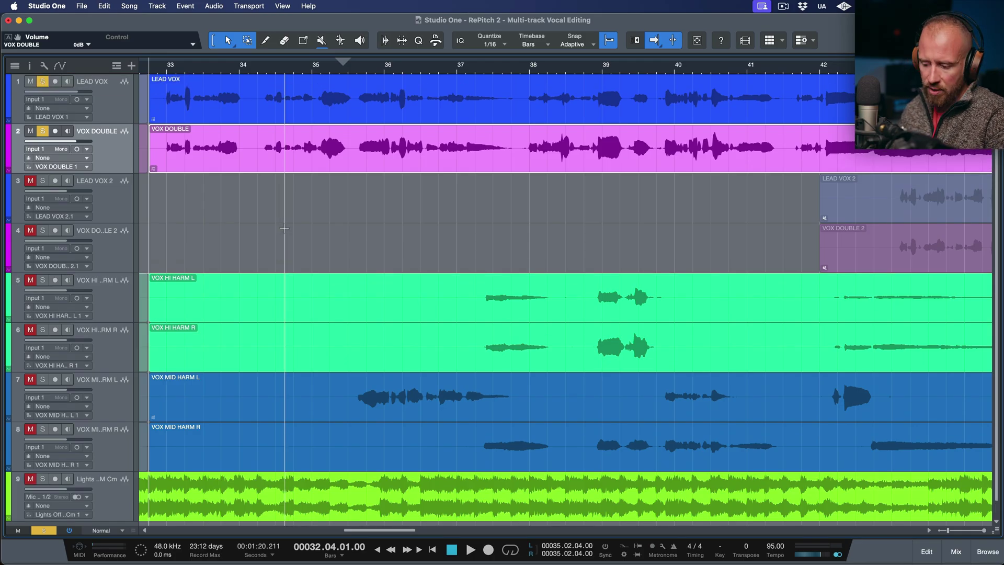
key(F2)
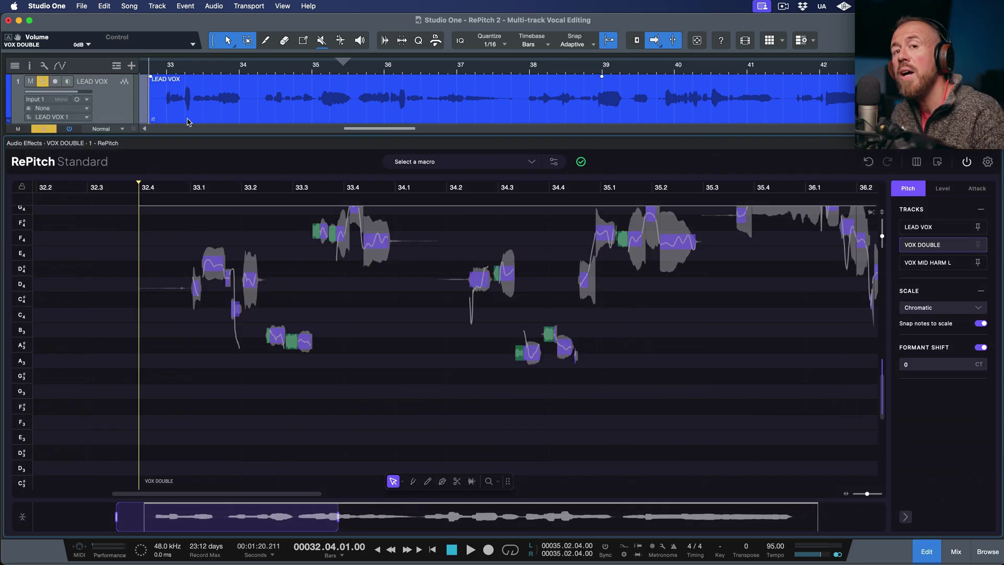
key(space)
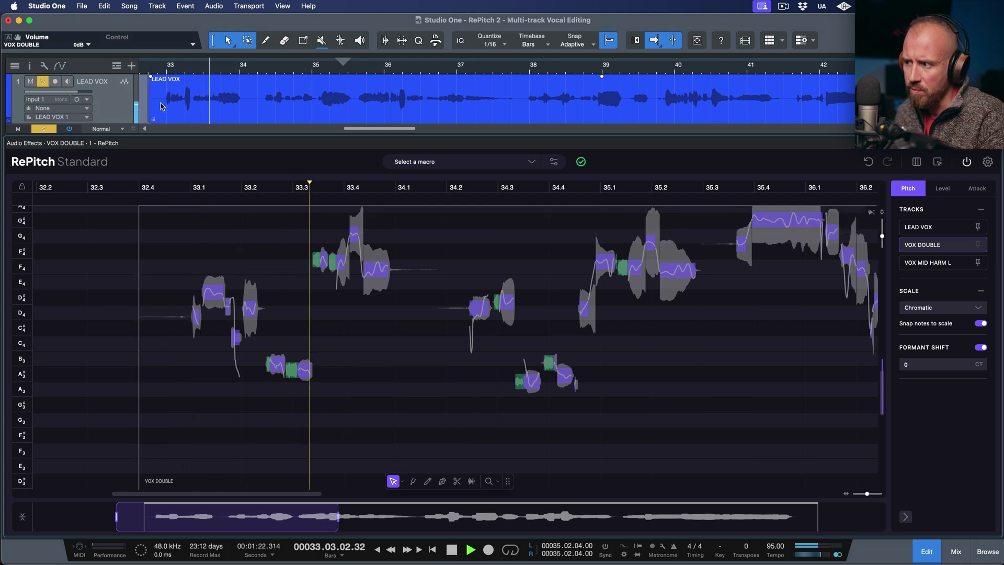
key(space)
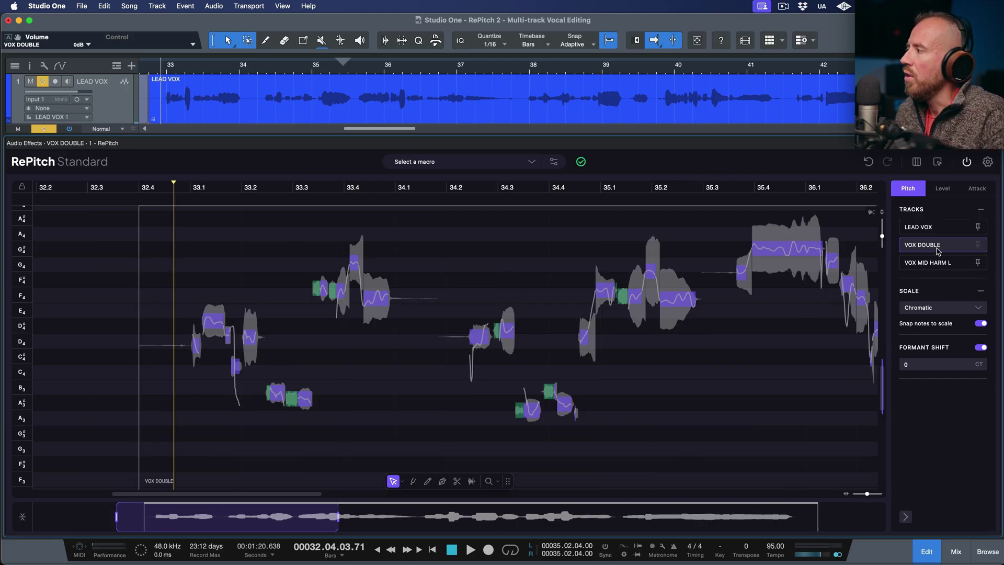
Pin LEAD VOX as a reference overlay and raise the brightness of its outlines
click(978, 228)
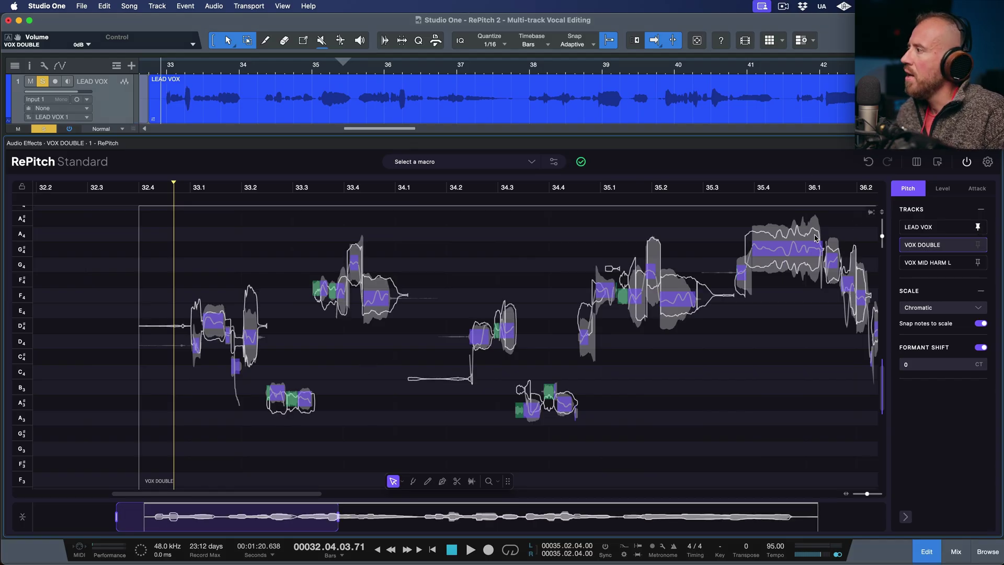
click(872, 212)
mouse_move(872, 272)
mouse_down()
mouse_move(872, 285)
mouse_move(872, 276)
mouse_up()
click(434, 284)
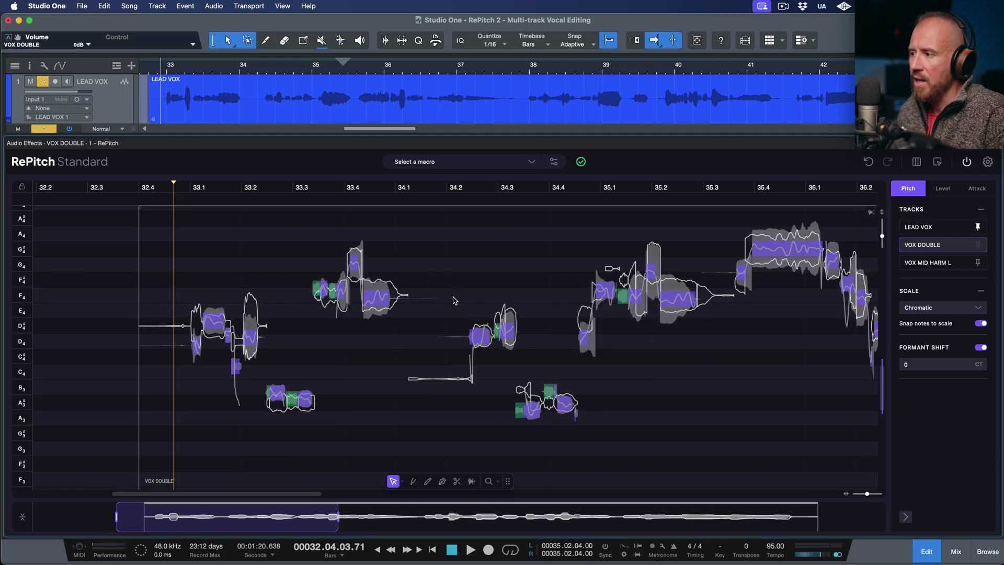
Zoom RePitch in until bars 32.4.5 to 34.3.5 of the double fill the view
scroll(453, 300, up, 6)
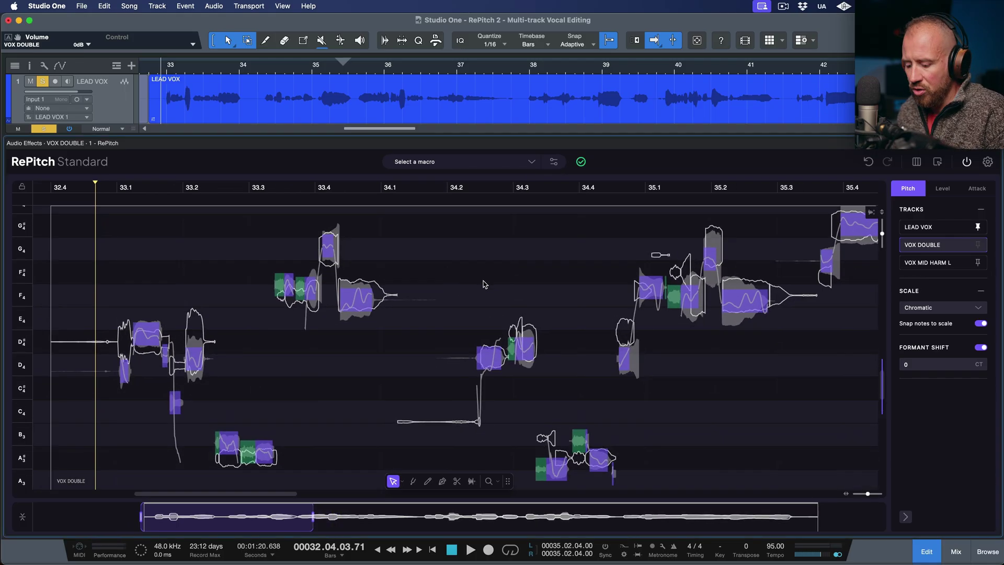
scroll(485, 275, left, 3)
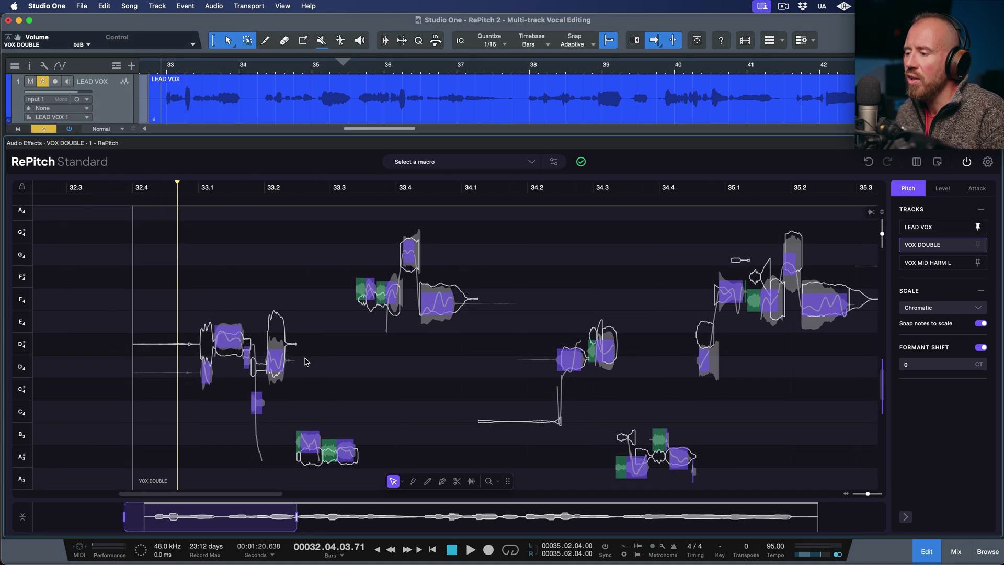
scroll(407, 354, up, 4)
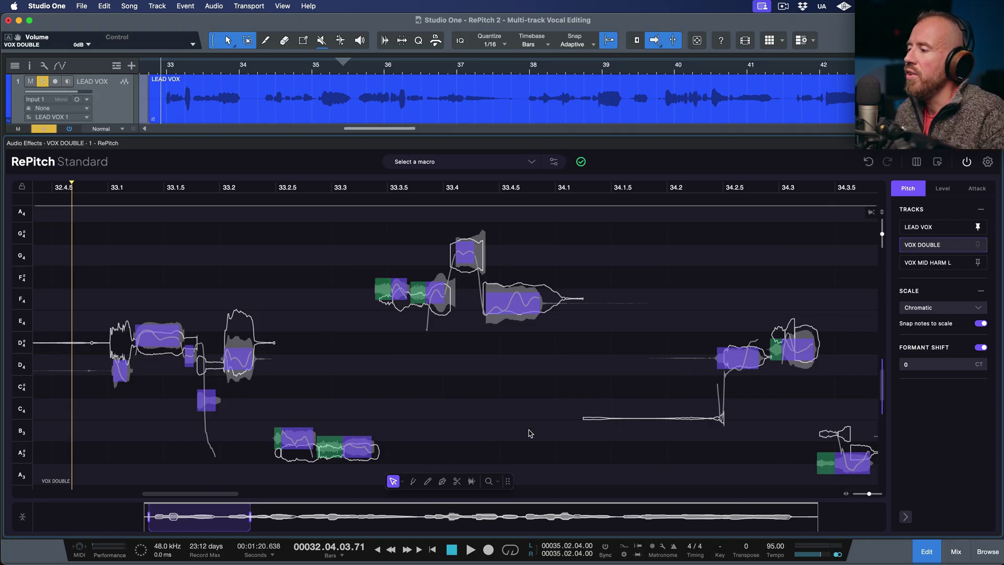
Switch to single-note editing and inspect the F4, G4, F4 and A#3 notes around bar 33
click(402, 480)
click(418, 467)
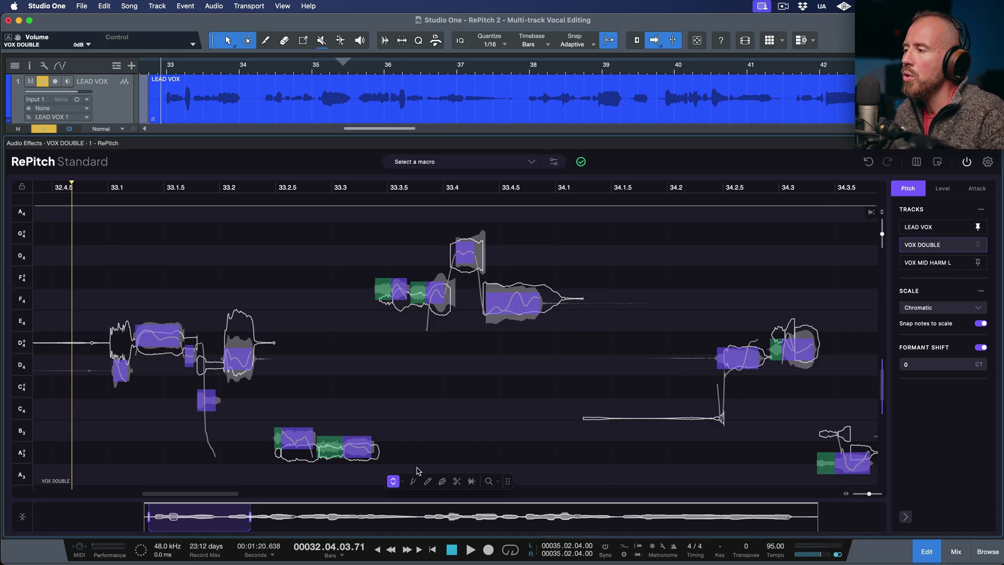
click(510, 301)
click(463, 252)
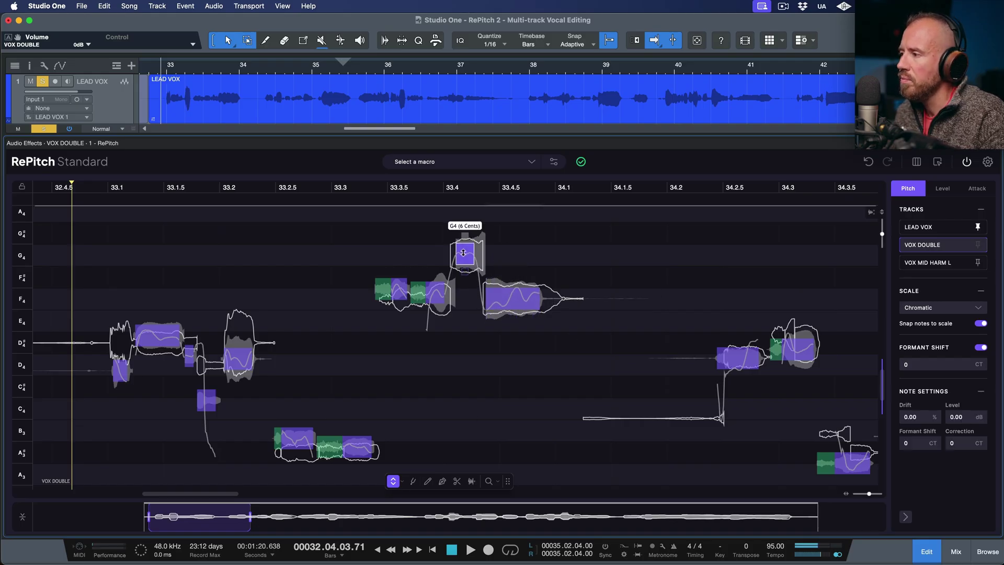
click(399, 291)
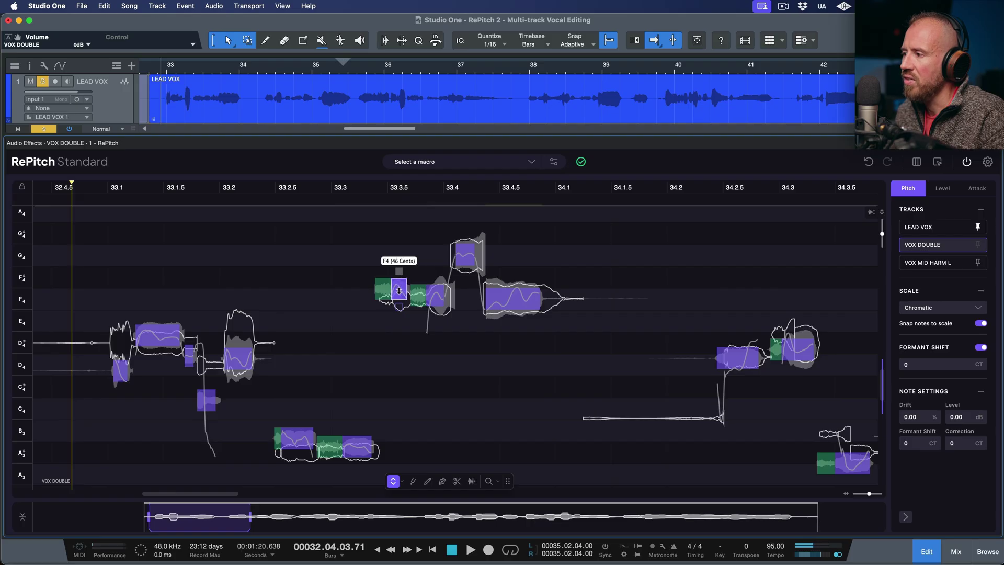
click(357, 450)
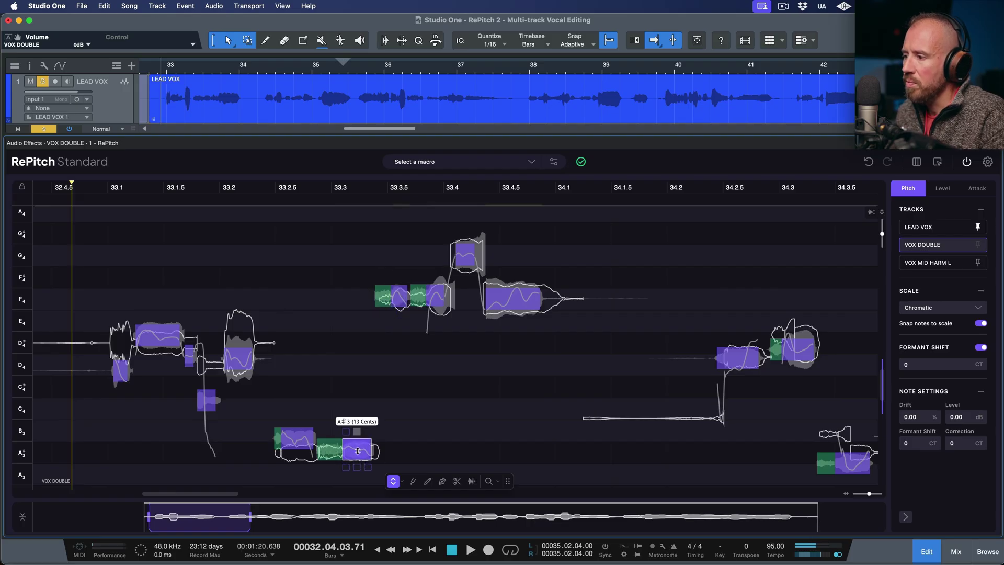
Move notes near bar 33 onto A#3 and D#4, nudge one lower, and replay the phrase
drag(298, 439, 301, 453)
drag(232, 357, 232, 336)
drag(157, 335, 190, 345)
click(126, 384)
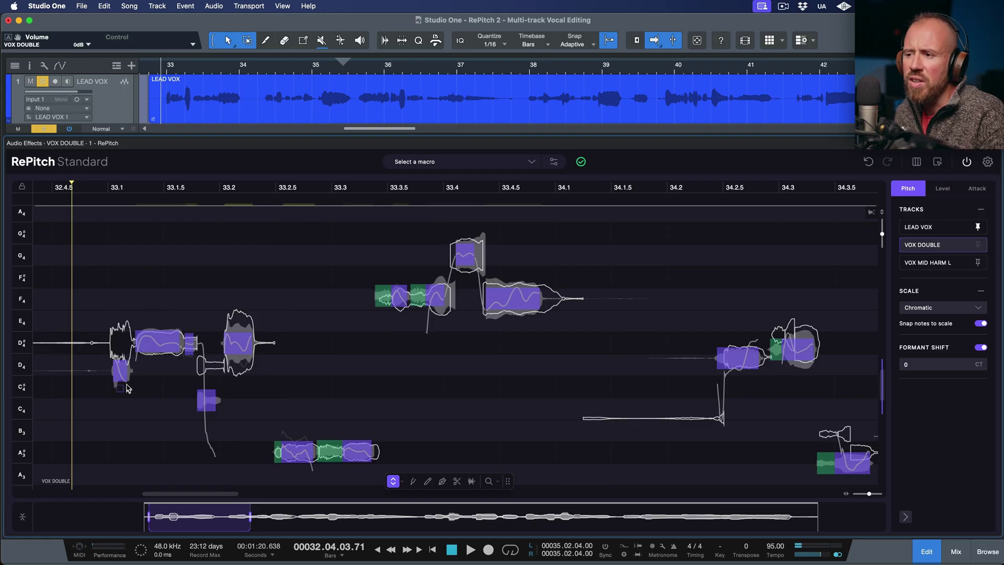
key(space)
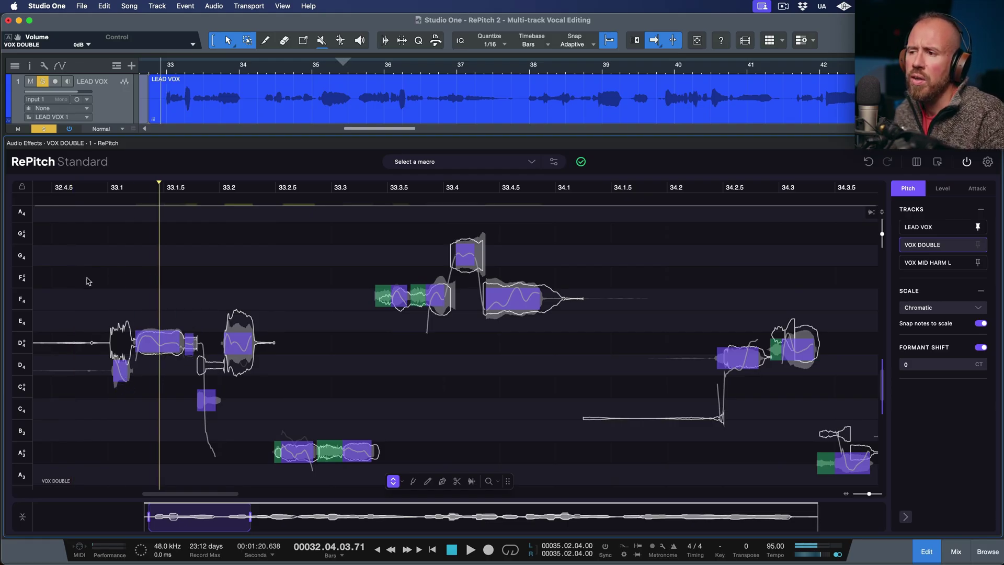
click(87, 281)
drag(118, 369, 119, 348)
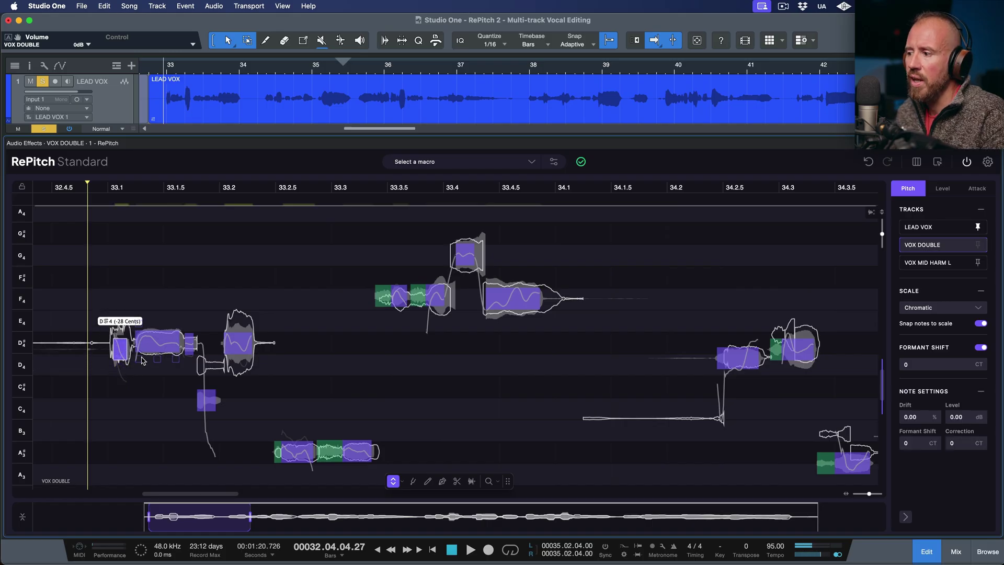
Try the pencil tool, then return to selection and pick the D4 and D#4 notes near bar 34.2.5
click(427, 481)
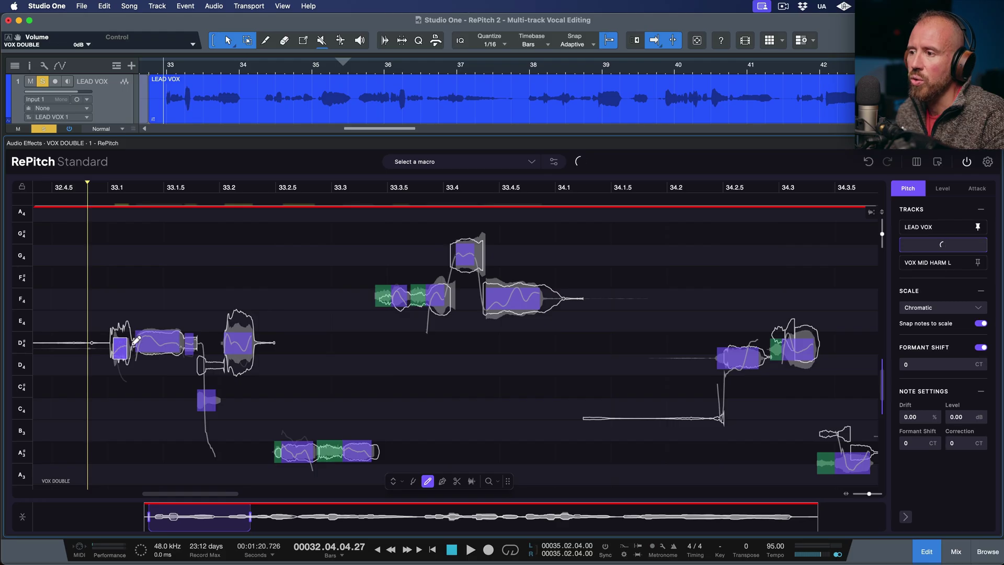
click(393, 481)
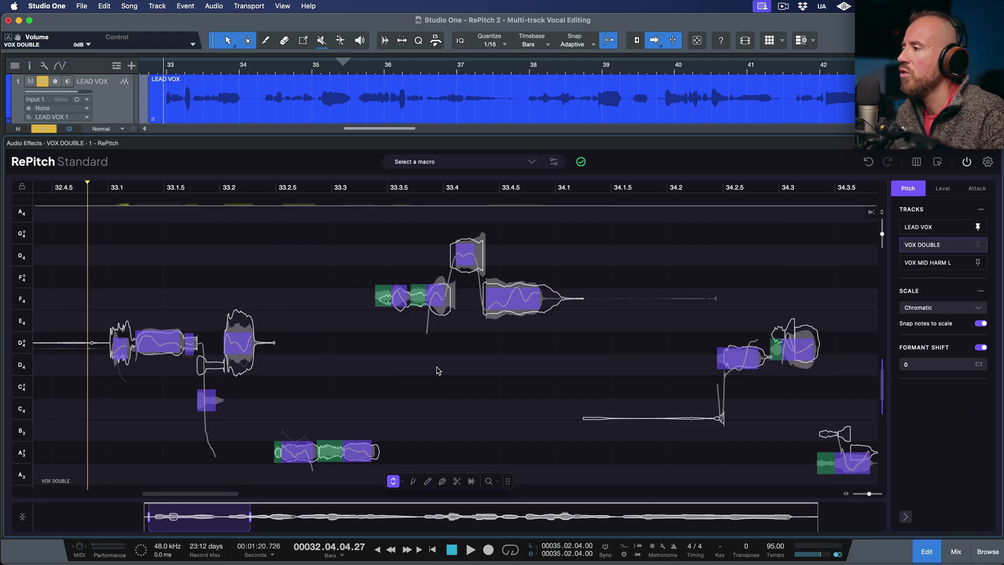
click(739, 358)
click(805, 347)
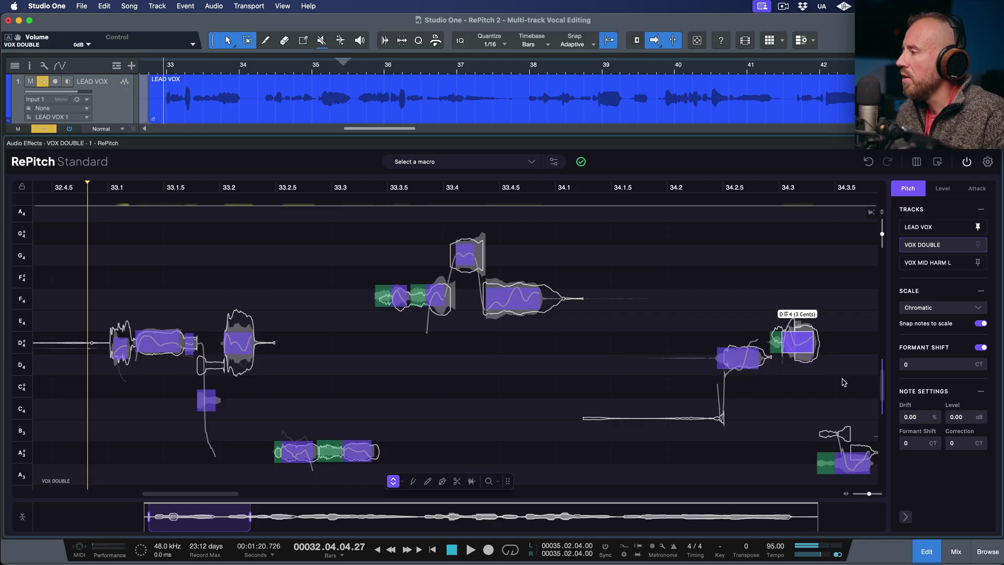
In the next phrase, nudge an A#3 note sharper, raise a D4 to D#4, and check F4s near bar 35.1
scroll(443, 345, right, 10)
drag(443, 345, 375, 341)
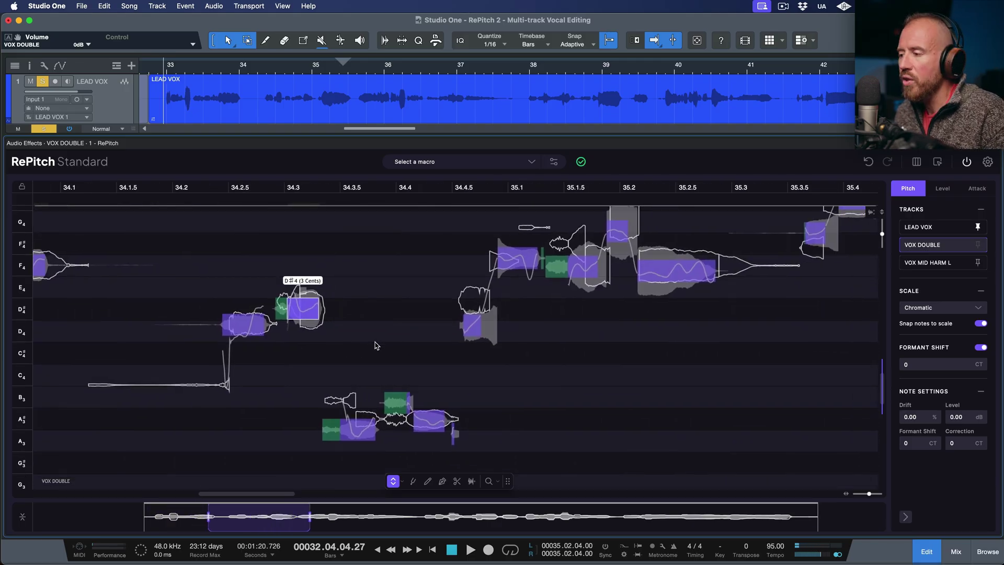
drag(355, 429, 358, 423)
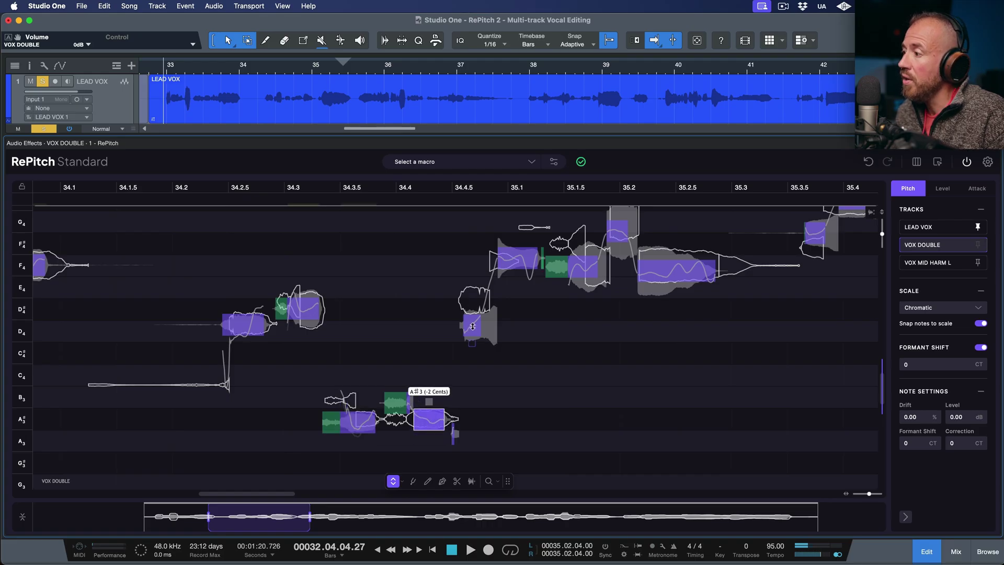
drag(472, 324, 473, 304)
click(518, 260)
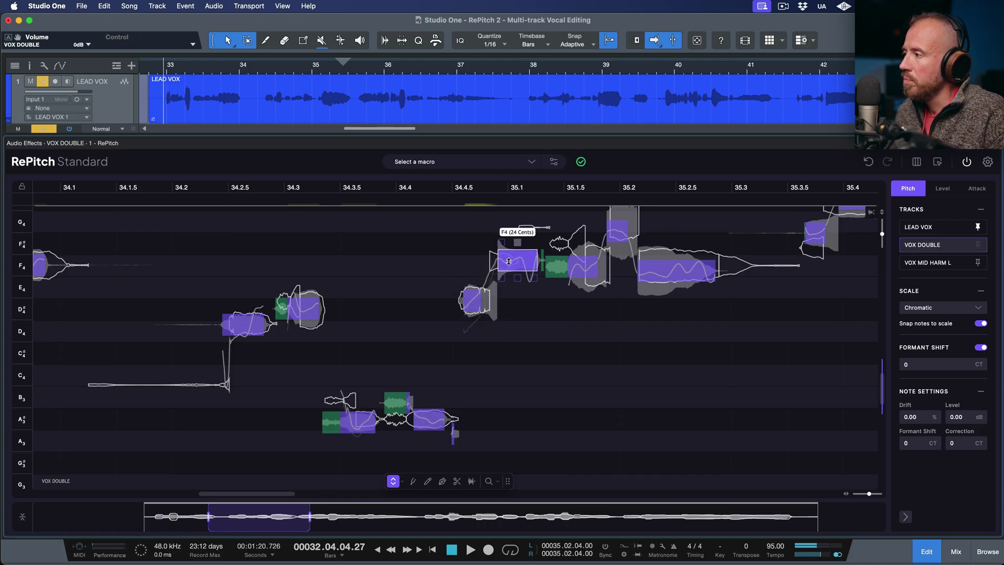
click(589, 261)
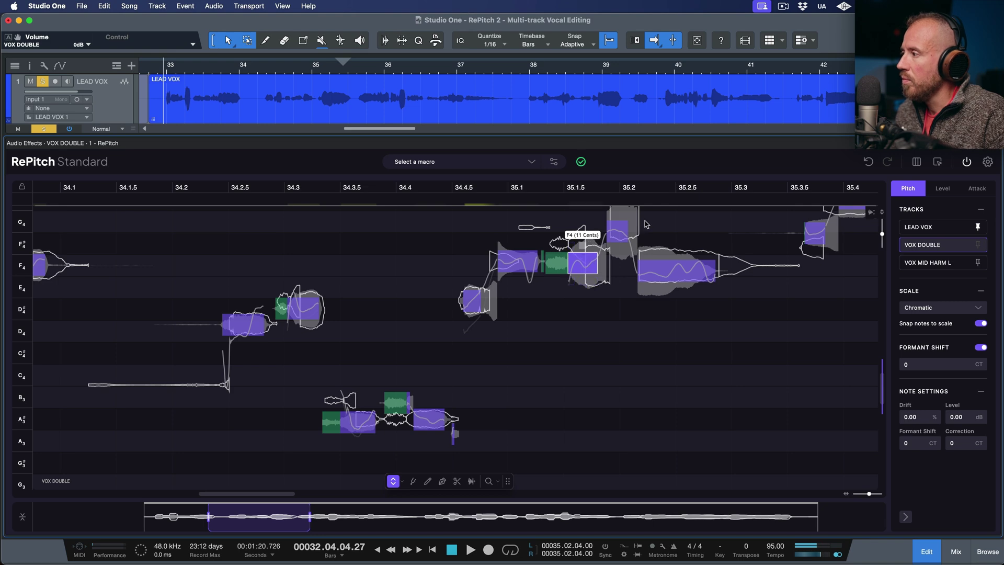
Adjust a note near bar 35, check the F4 after G4, and lower a small note a semitone
scroll(646, 225, up, 4)
scroll(646, 225, right, 3)
drag(550, 320, 550, 310)
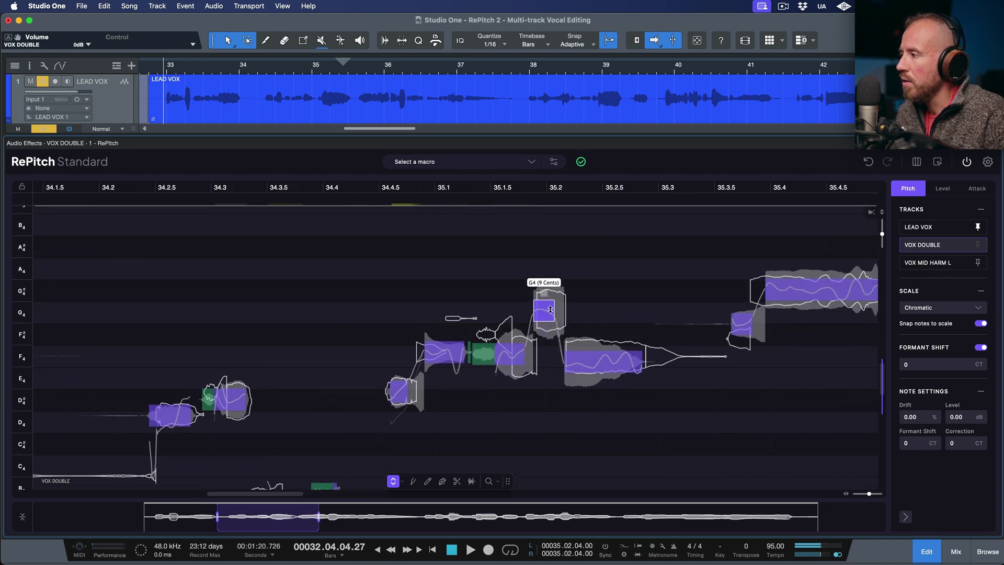
click(601, 361)
scroll(427, 321, right, 5)
scroll(427, 321, up, 1)
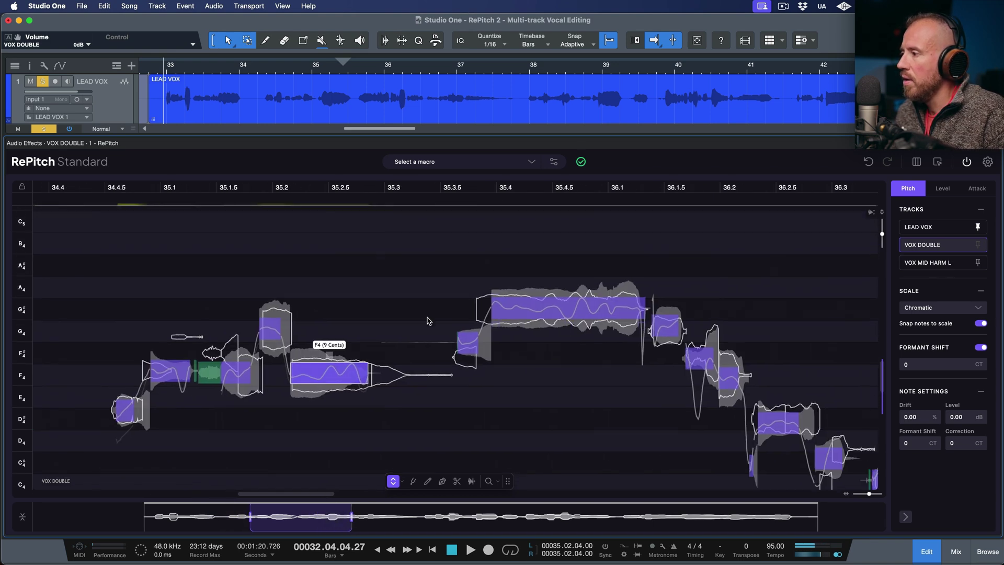
drag(469, 338, 469, 354)
Nudge the long G#4 note flatter, check the small G4, and retune the following F#4
click(536, 309)
drag(536, 309, 535, 310)
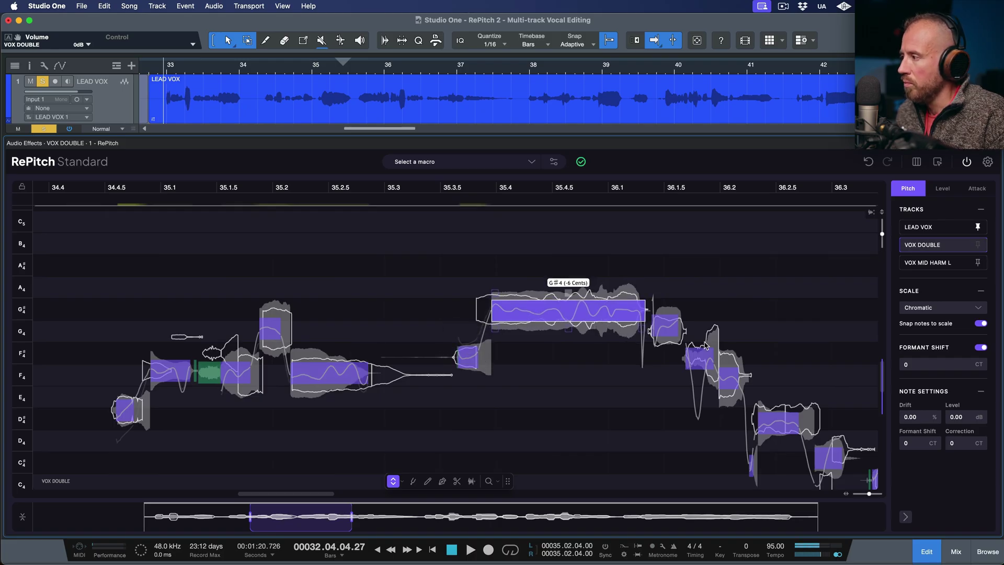
click(666, 329)
click(709, 358)
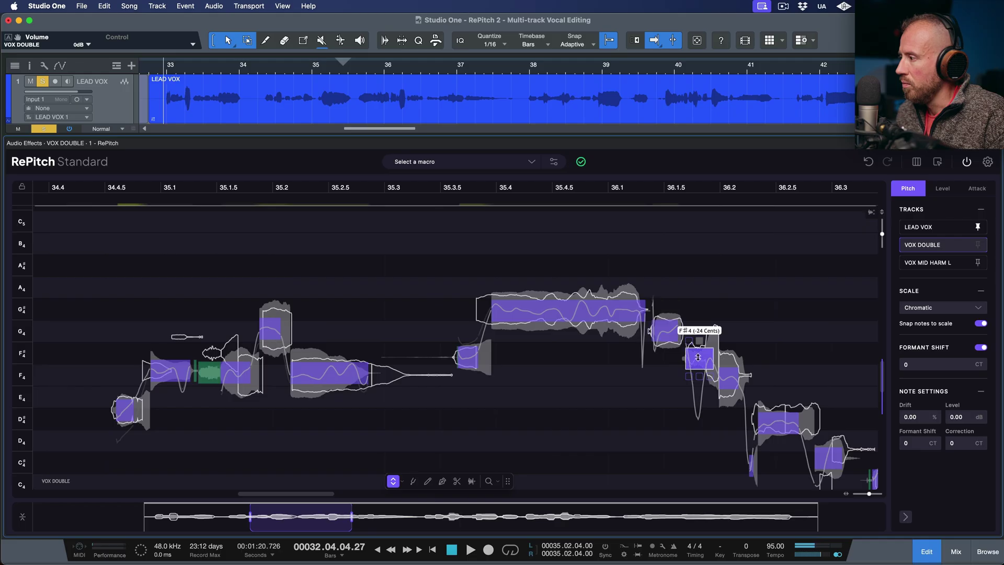
drag(712, 360, 712, 381)
Pull the note after D#4 near bar 36.2.5 onto D4 and nudge the low note at 36.3 up
scroll(563, 350, right, 8)
scroll(563, 350, down, 3)
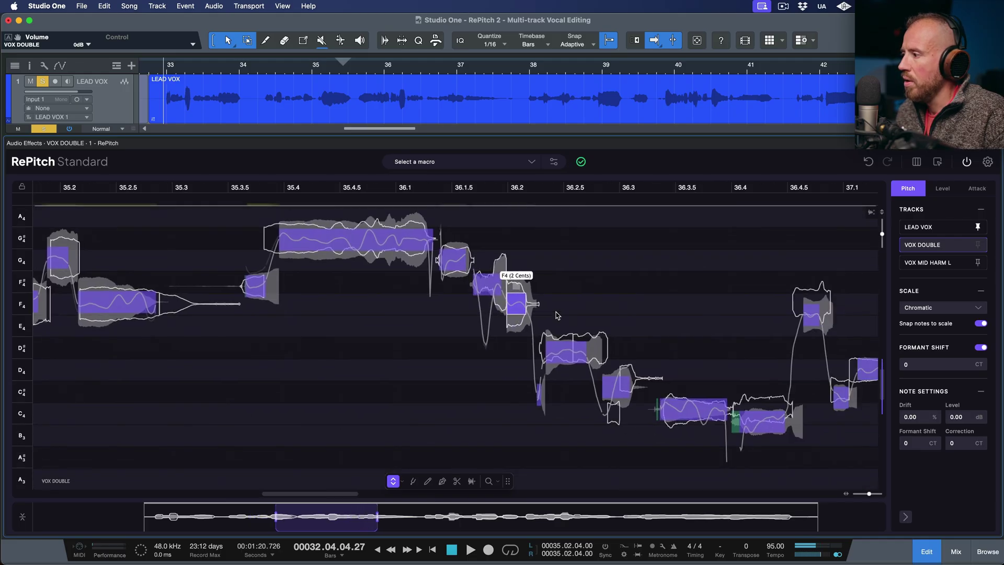
click(563, 349)
drag(621, 387, 621, 378)
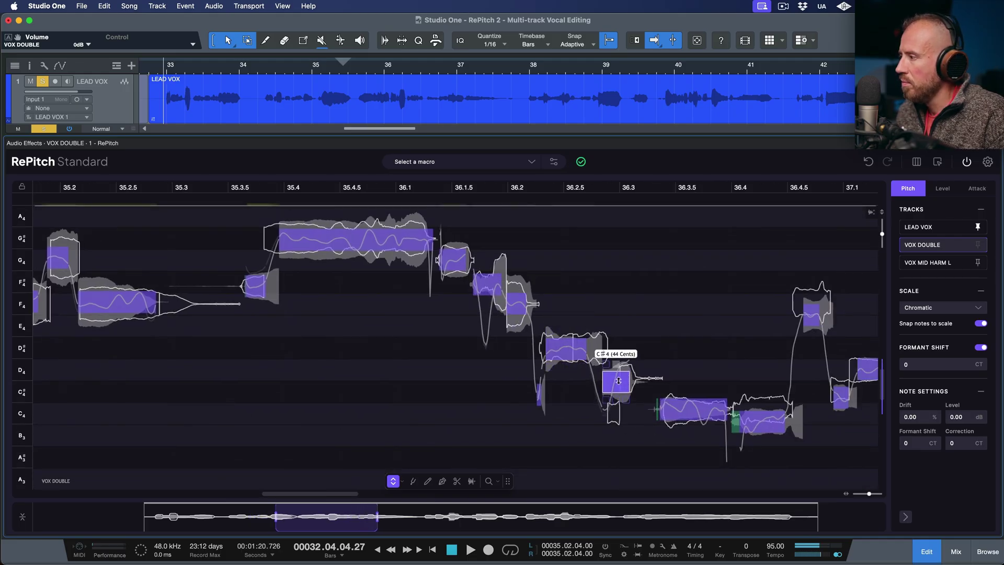
click(696, 411)
click(762, 422)
drag(763, 421, 764, 407)
click(820, 316)
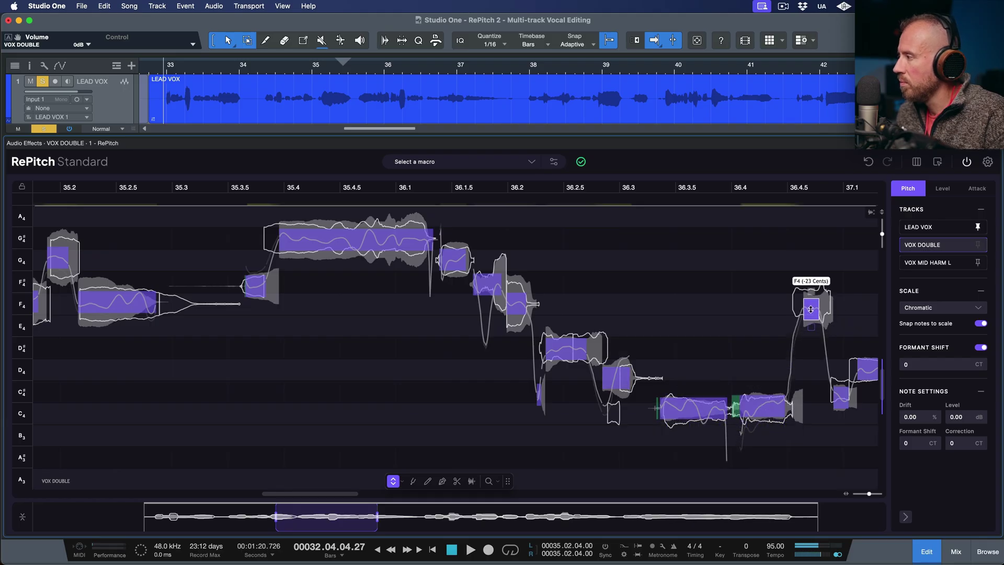
Nudge the small C#4 near bar 37.1 and the note after D4 upward onto pitch
scroll(574, 427, right, 5)
drag(567, 411, 566, 404)
click(605, 383)
drag(637, 386, 638, 380)
click(681, 429)
Set the G3 onto pitch, raise a small note to A#3, align the note below F3
scroll(681, 429, right, 5)
scroll(681, 429, down, 5)
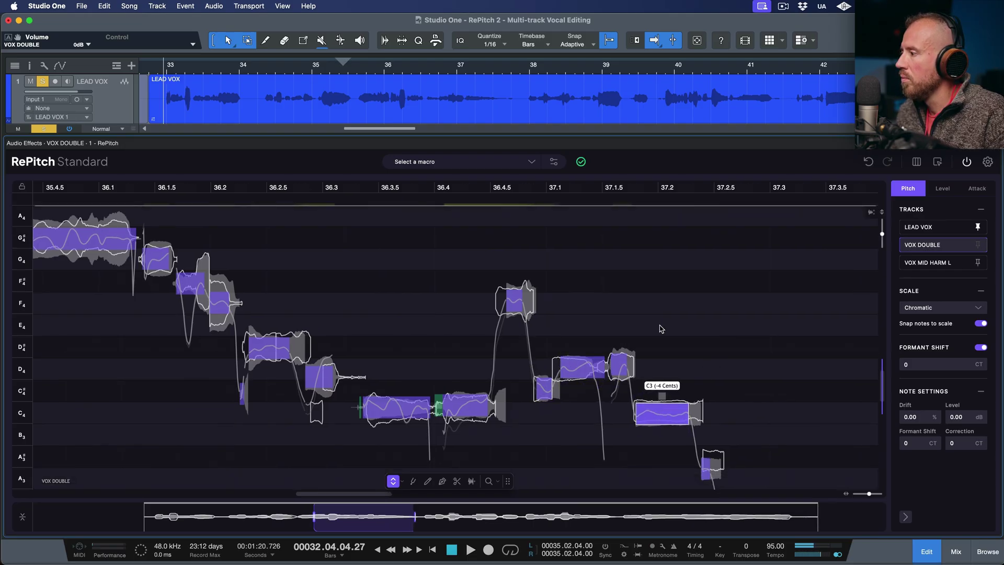
click(579, 416)
drag(579, 417, 579, 416)
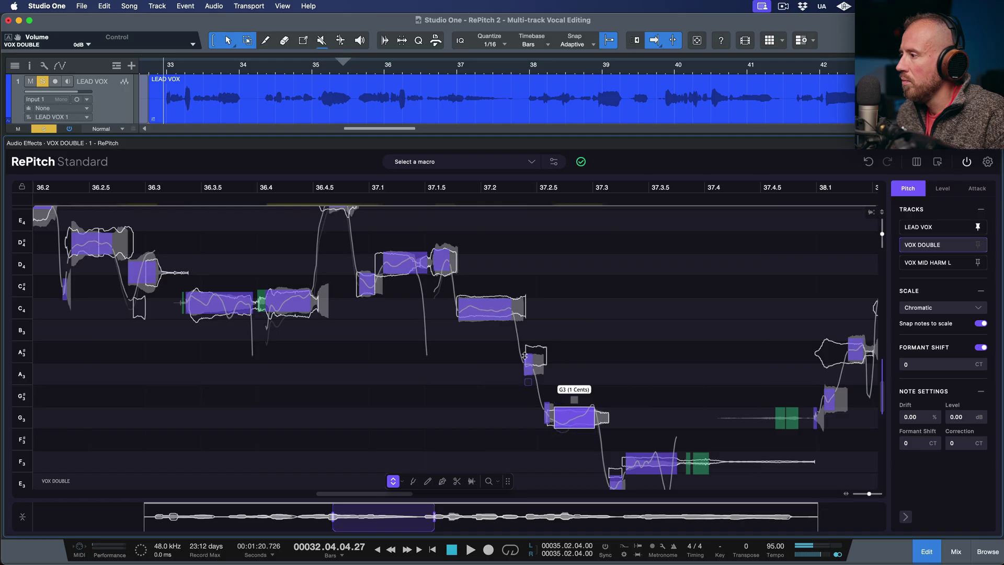
drag(526, 363, 526, 354)
click(647, 463)
drag(616, 482, 616, 472)
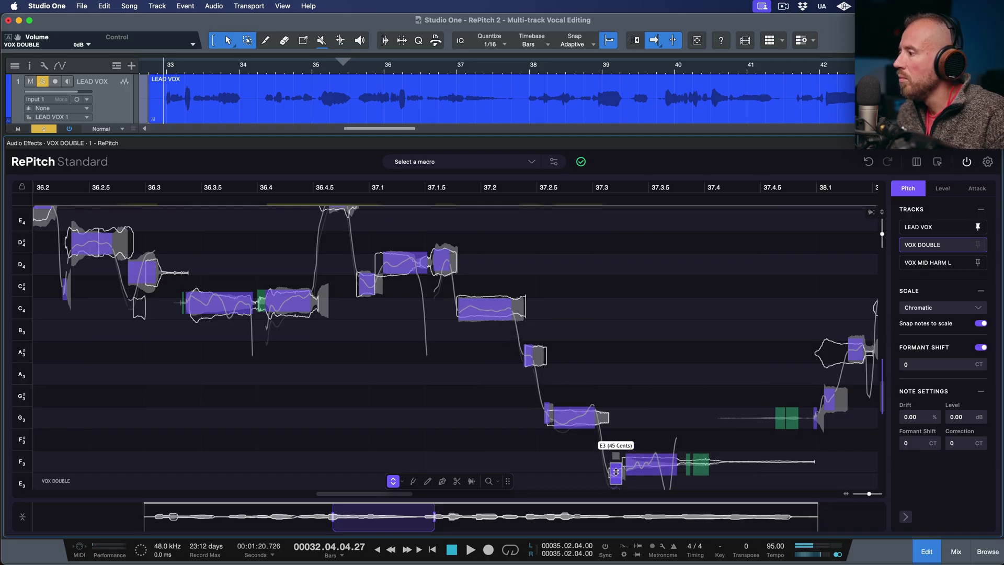
click(658, 370)
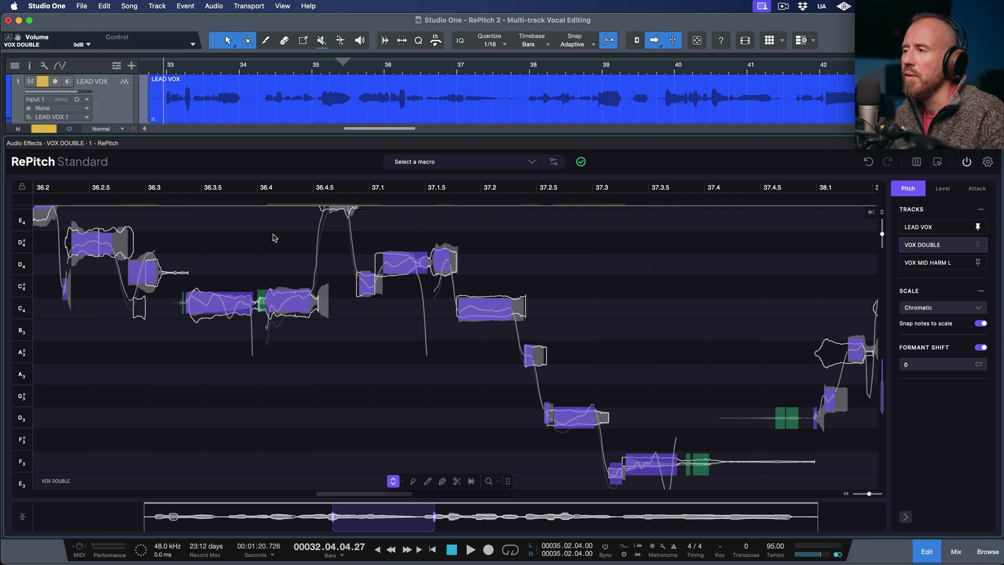
key(space)
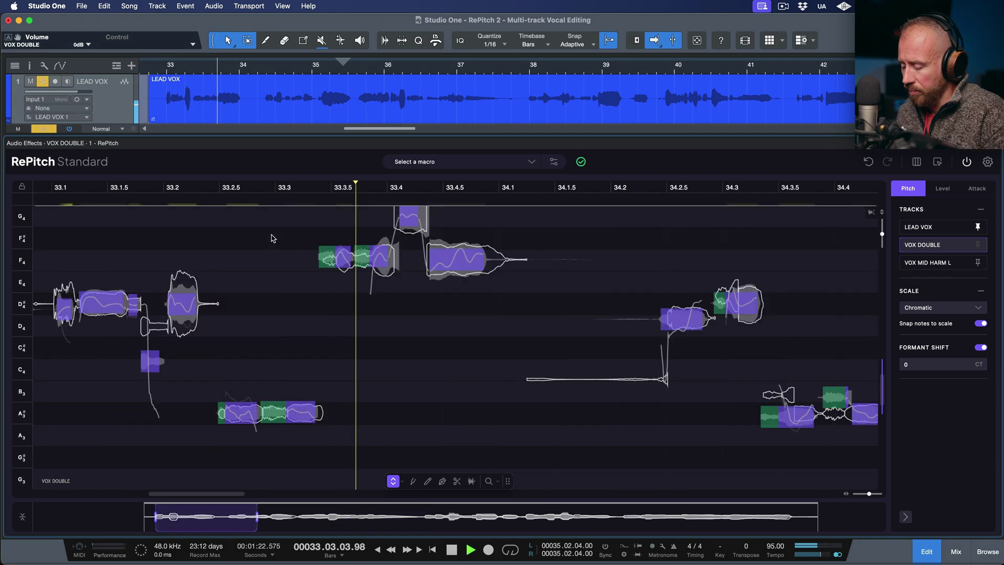
scroll(272, 239, up, 3)
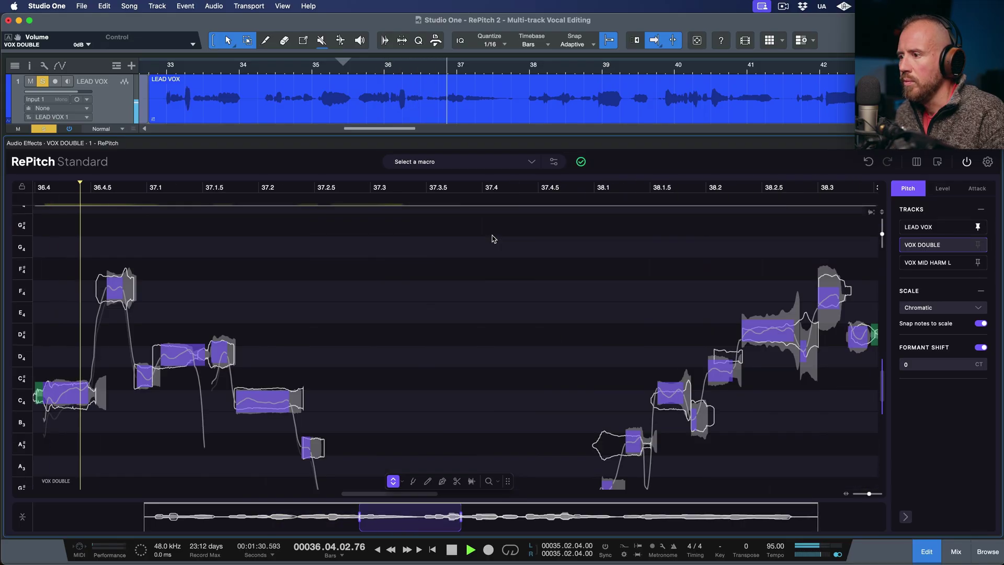
scroll(473, 253, down, 3)
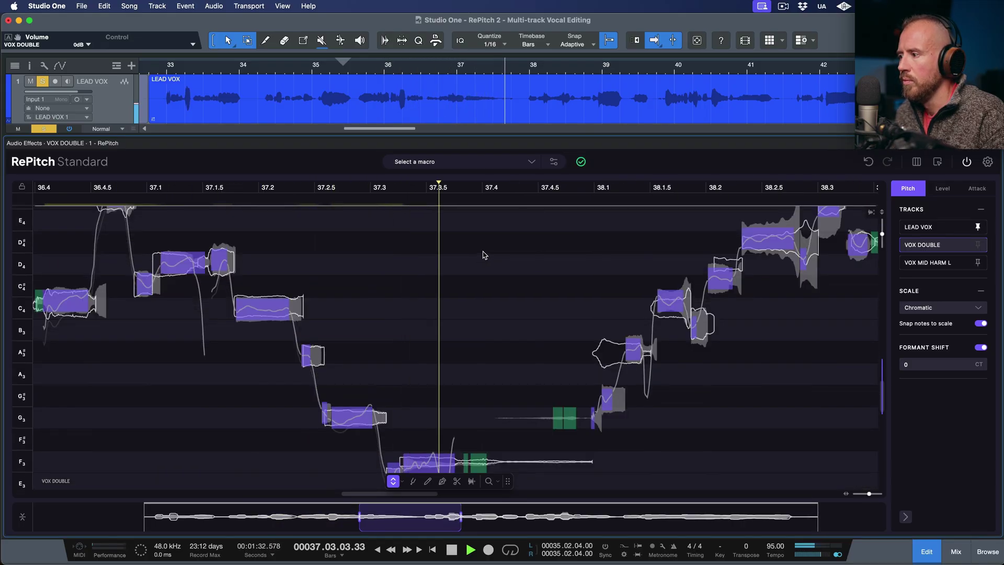
scroll(617, 290, up, 2)
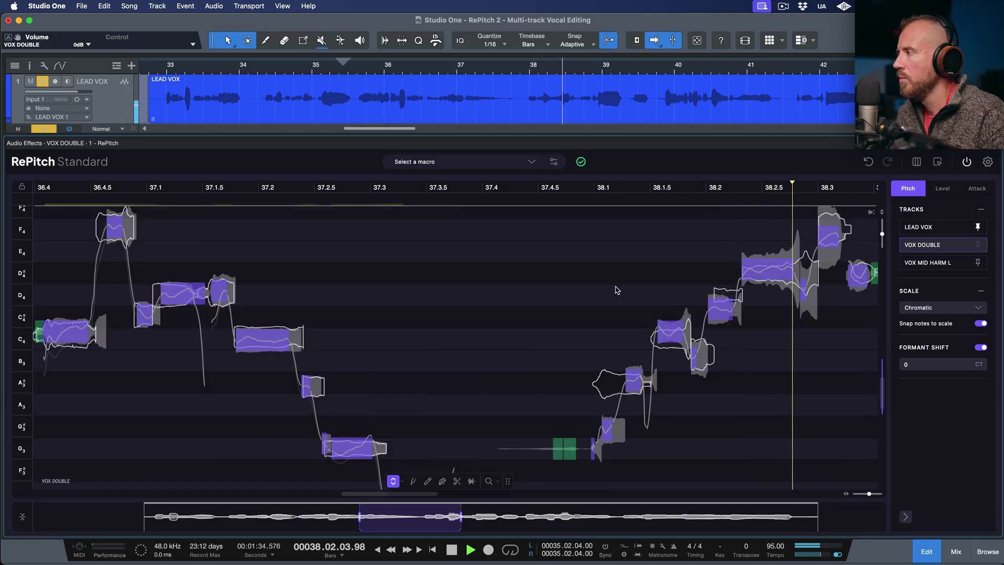
key(space)
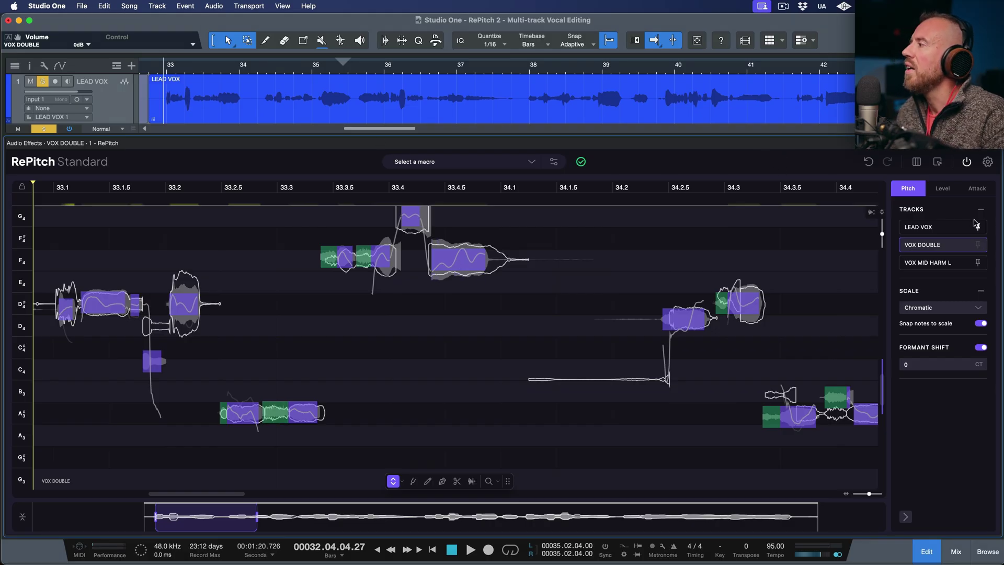
View the Attack tab across bars 33–37, then close RePitch and place the playhead near bar 40
click(977, 190)
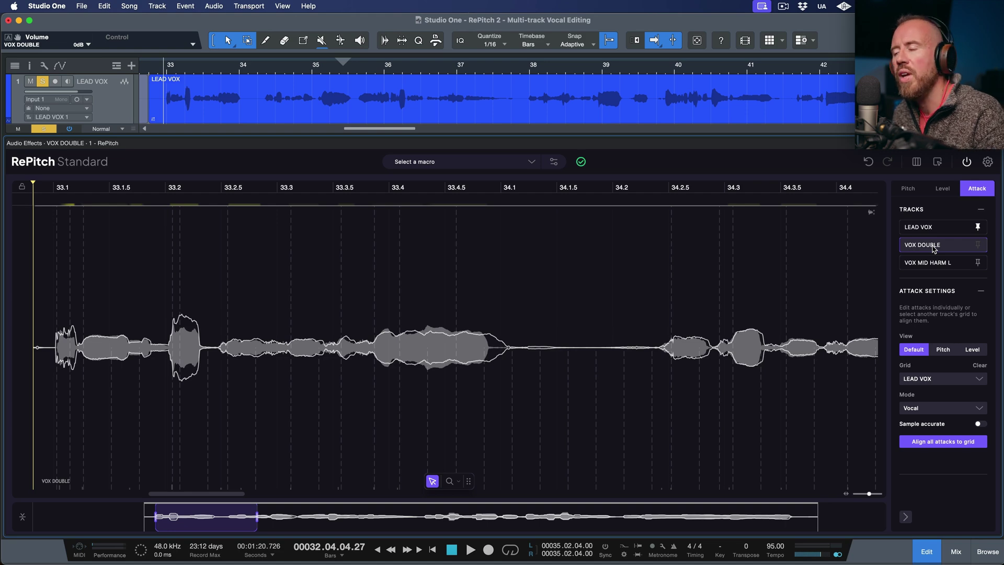
drag(259, 518, 487, 527)
key(F2)
scroll(198, 157, down, 1)
scroll(194, 164, up, 1)
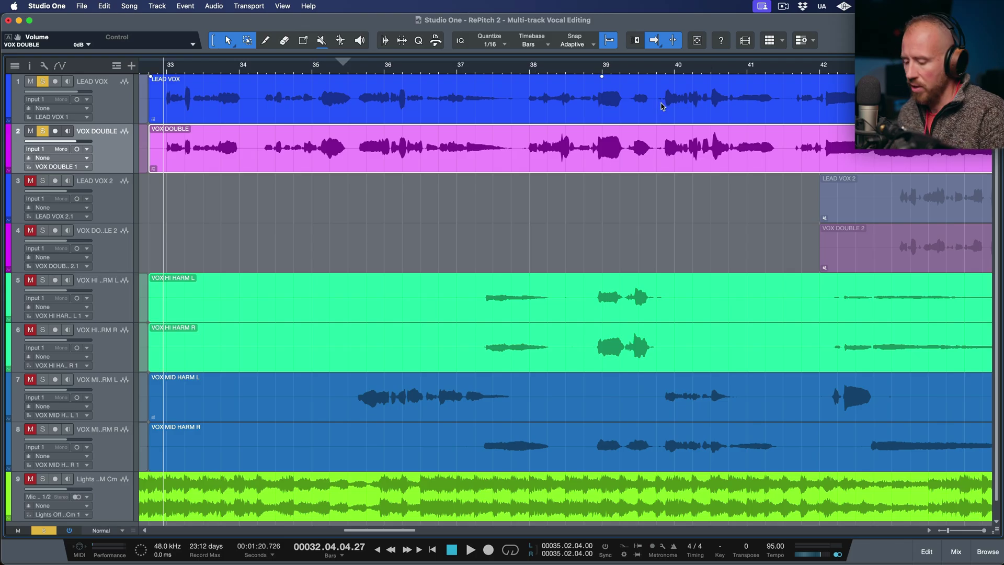
click(661, 106)
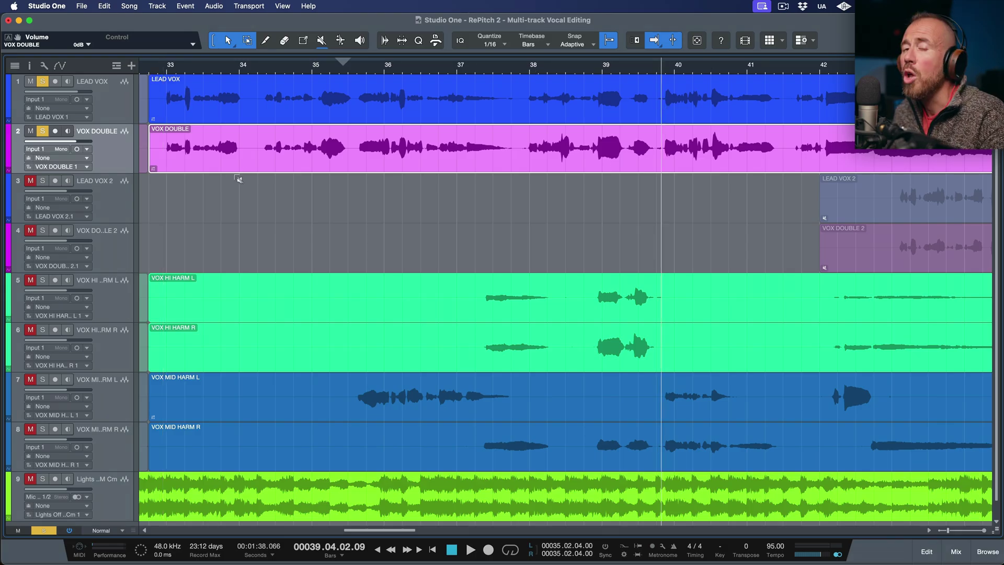
Reopen RePitch on VOX DOUBLE, audition from bar 39, and widen the view to bars 33–45
key(F2)
key(space)
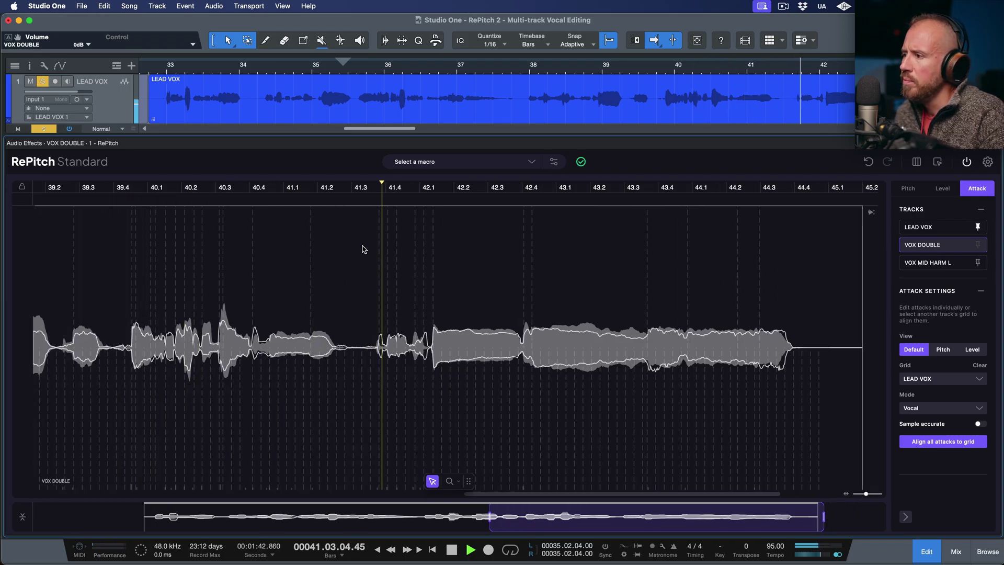
key(space)
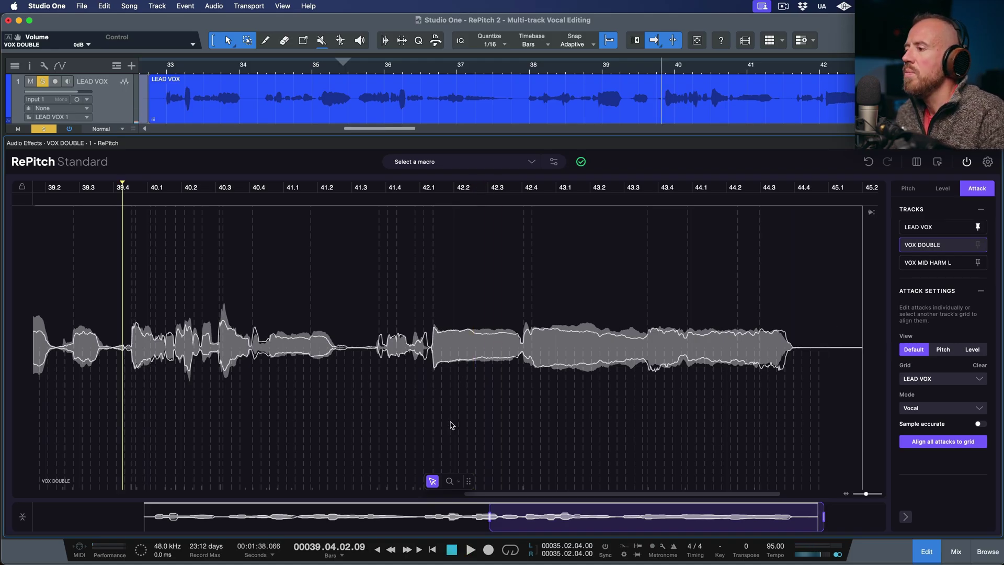
drag(490, 517, 155, 517)
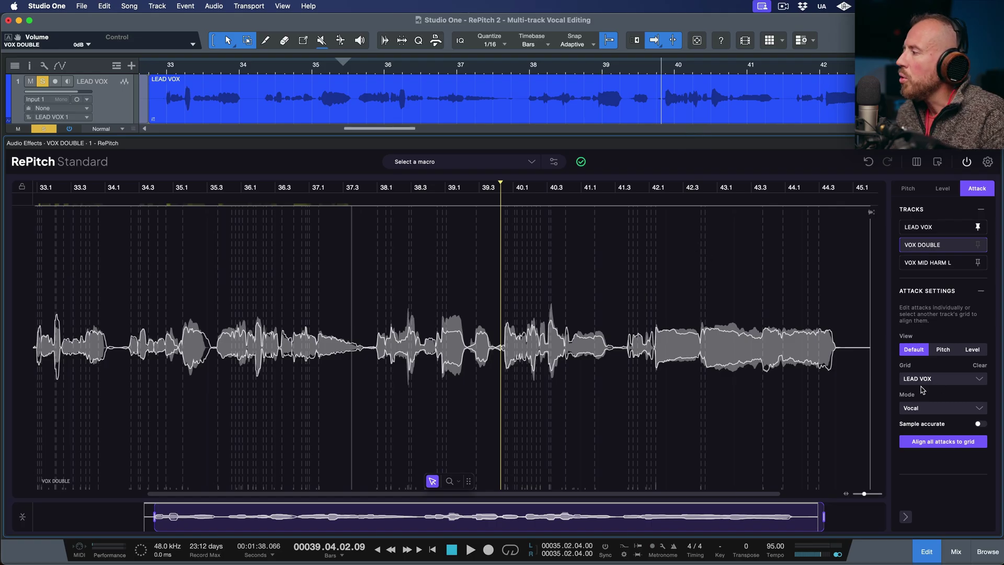
click(954, 380)
Align all VOX DOUBLE attacks to the LEAD VOX grid and play the result from bar 33
click(923, 382)
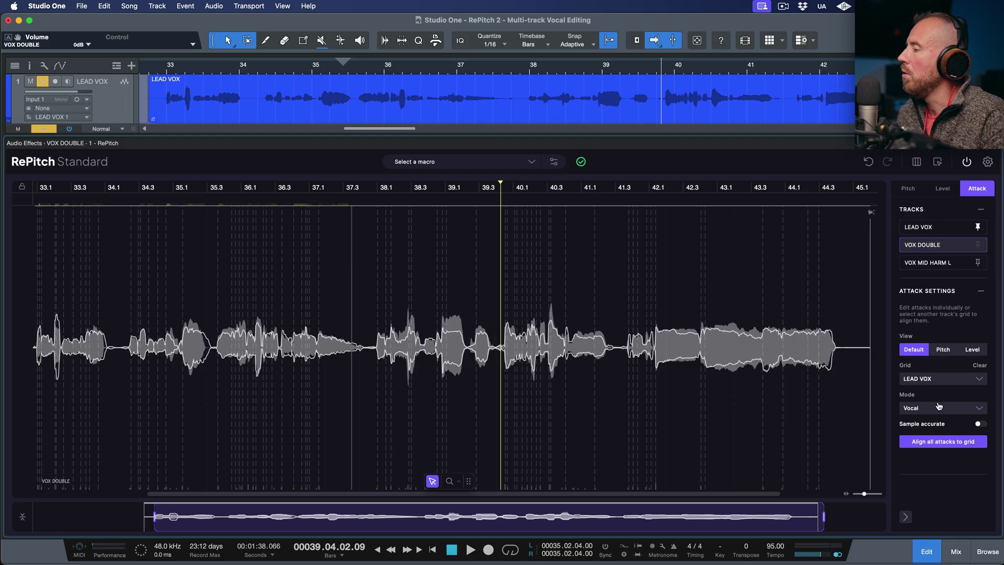
click(949, 443)
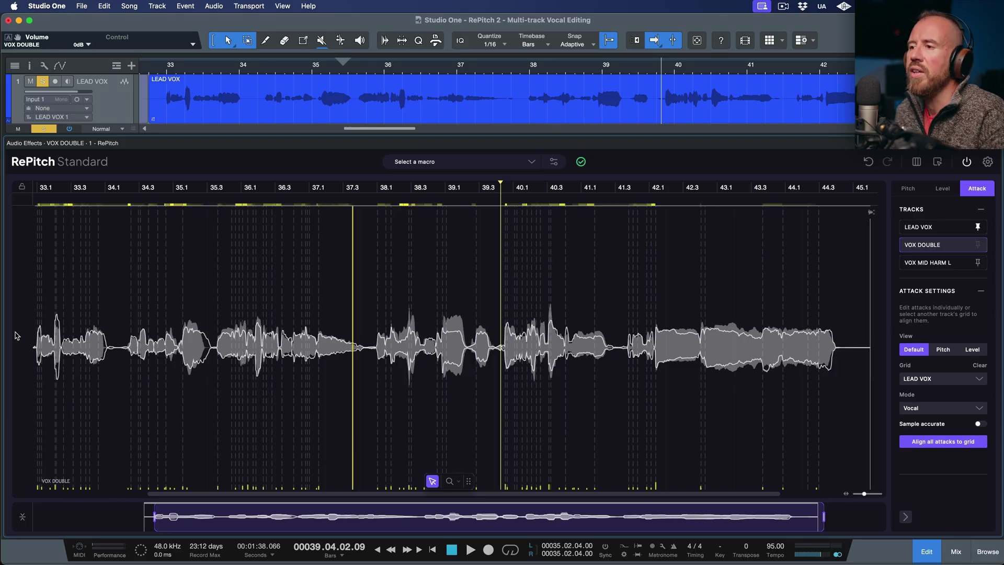
click(172, 70)
key(space)
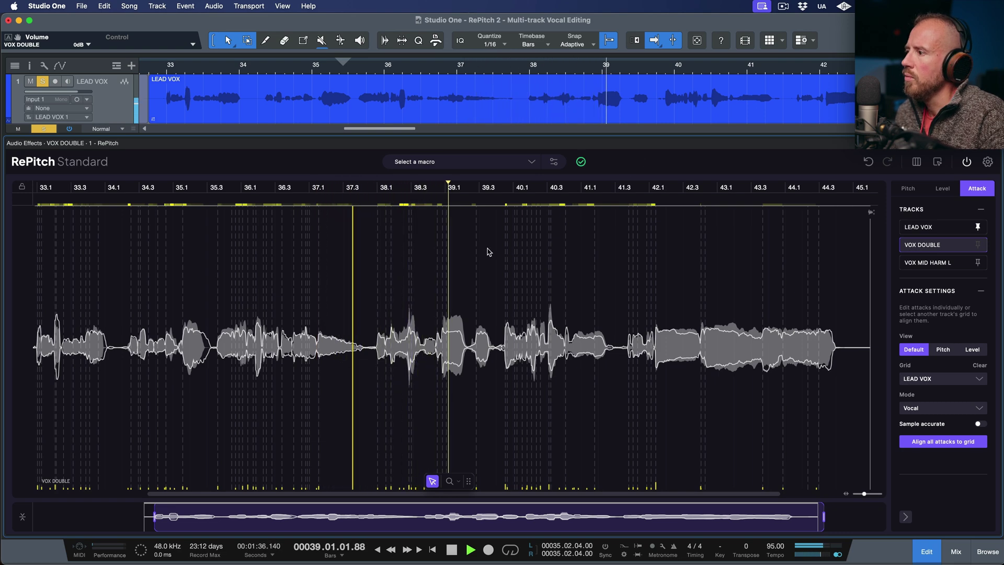
key(space)
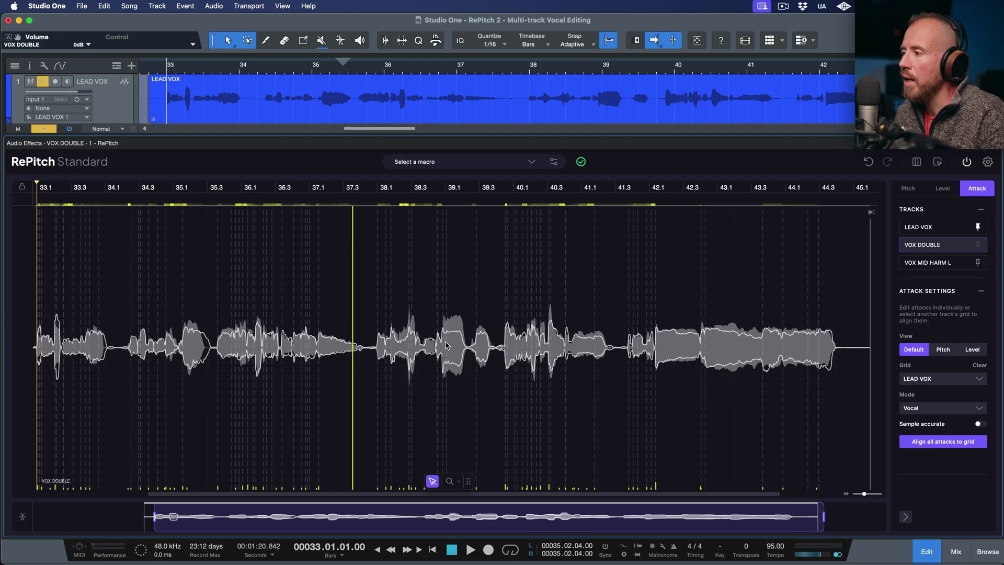
In level editing, lower the VOX DOUBLE note at bar 39.1 to about -18 dB
click(943, 188)
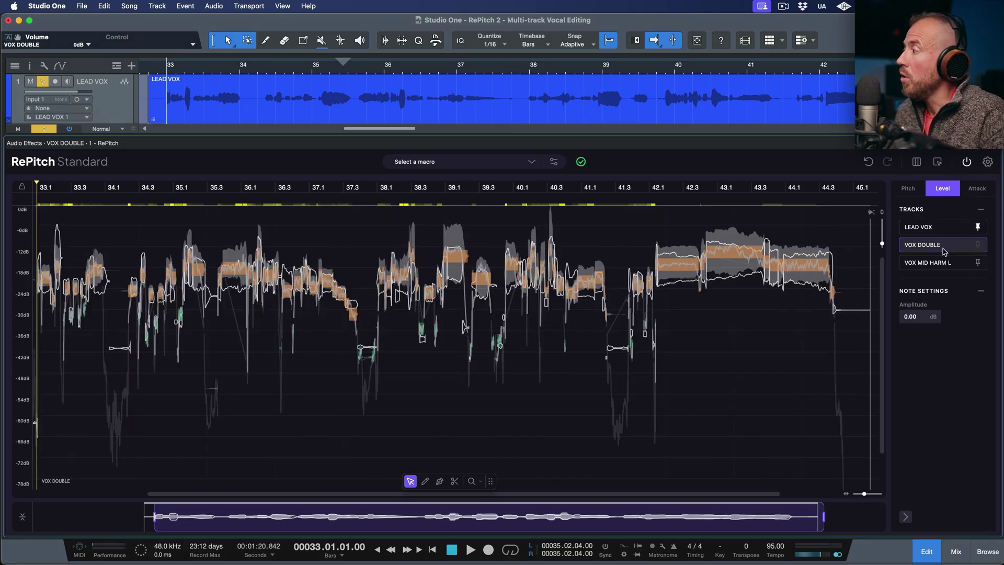
click(424, 186)
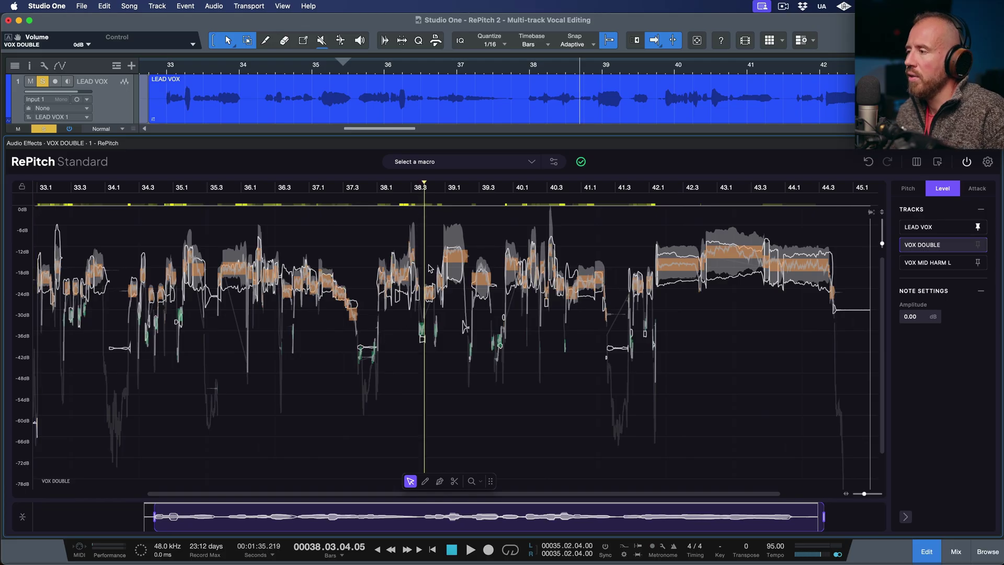
scroll(474, 288, up, 5)
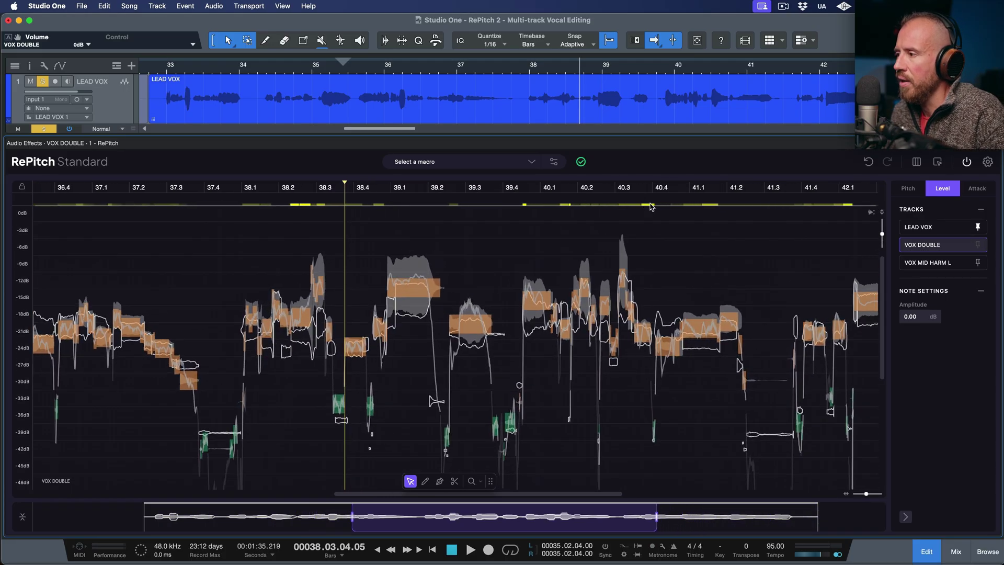
scroll(411, 295, left, 3)
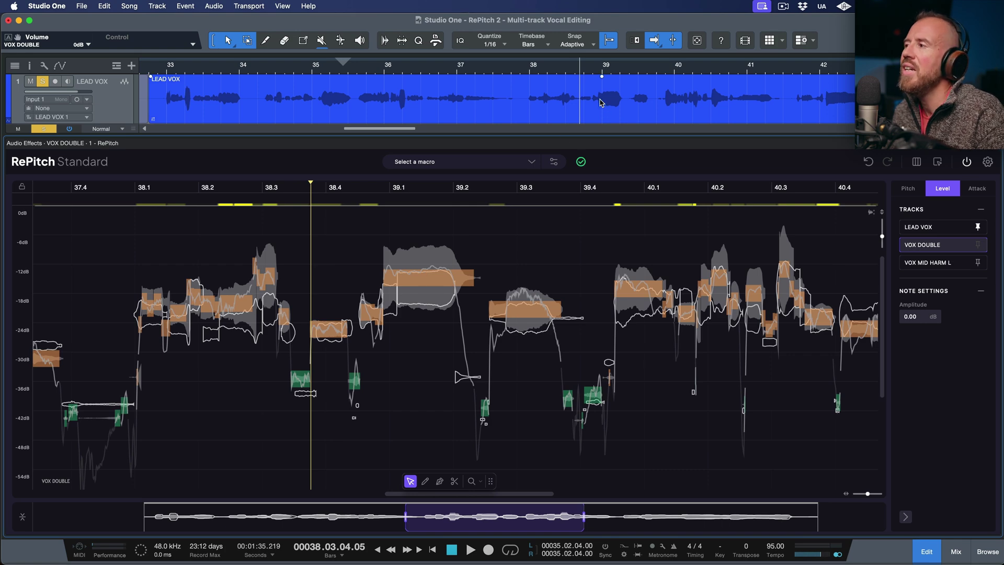
scroll(602, 101, down, 2)
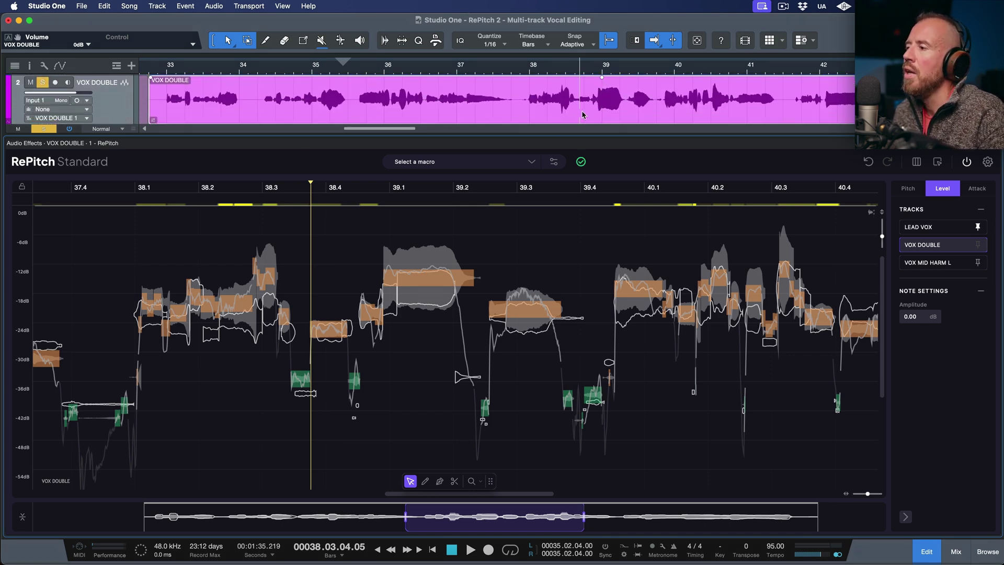
click(423, 306)
drag(426, 281, 427, 294)
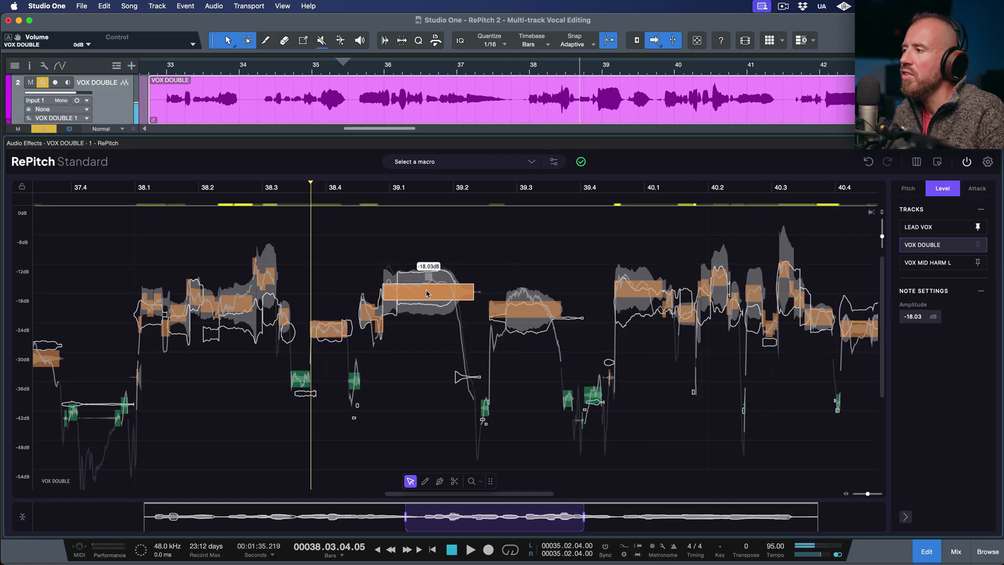
Lower the note at 39.3 and recheck levels, leaving bar 39.1 at -18.78 dB
click(527, 313)
drag(527, 312, 527, 322)
click(564, 270)
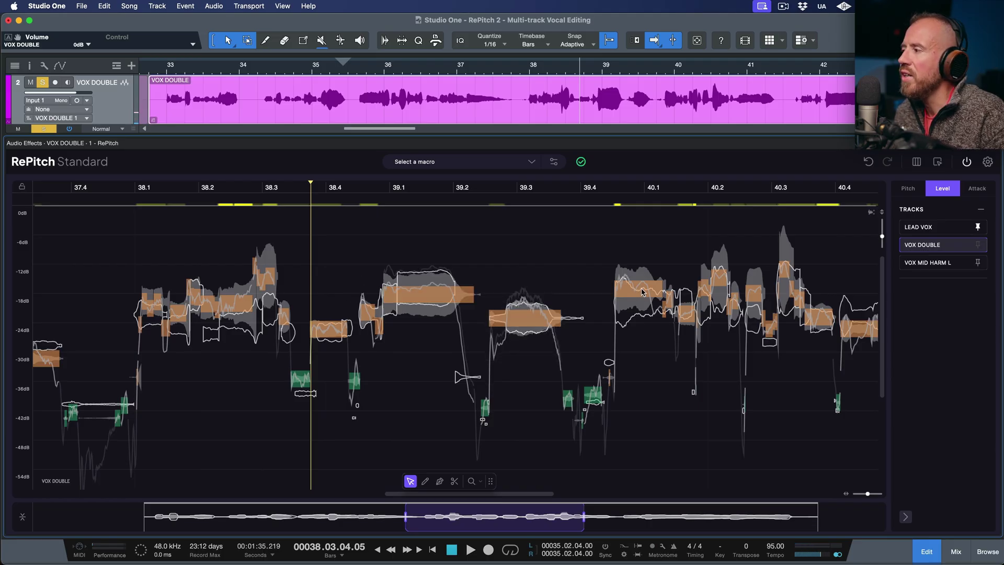
click(528, 322)
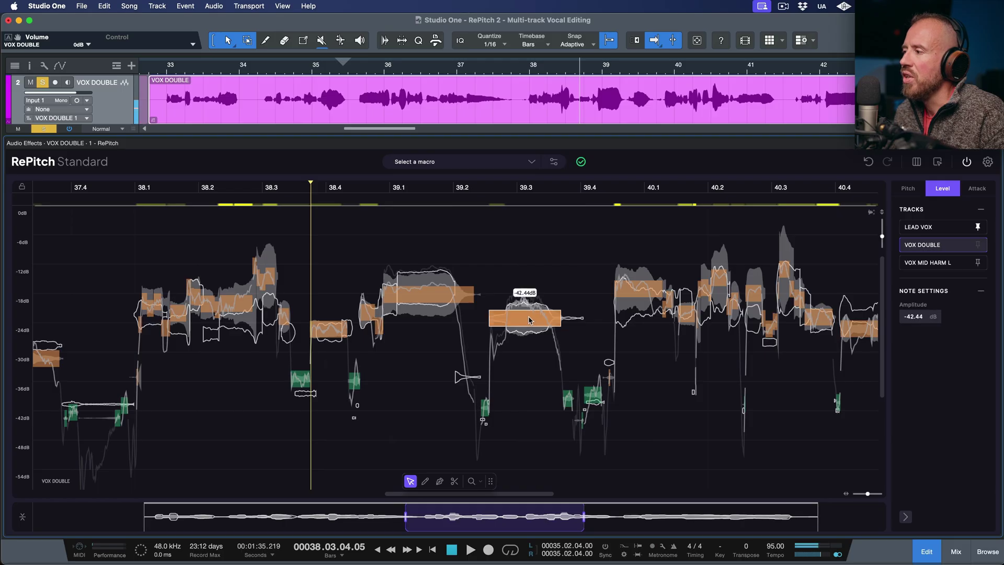
click(434, 297)
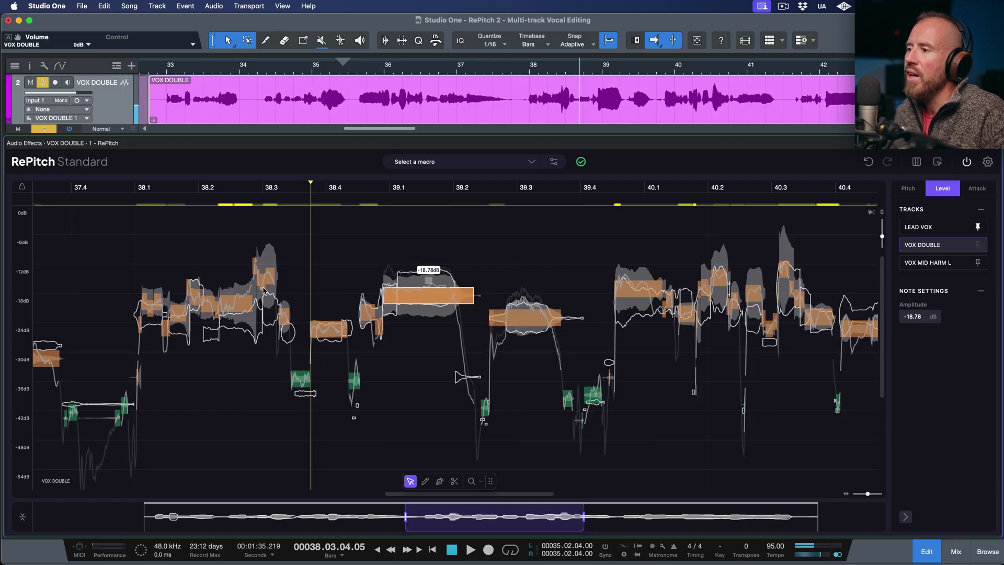
scroll(523, 251, up, 5)
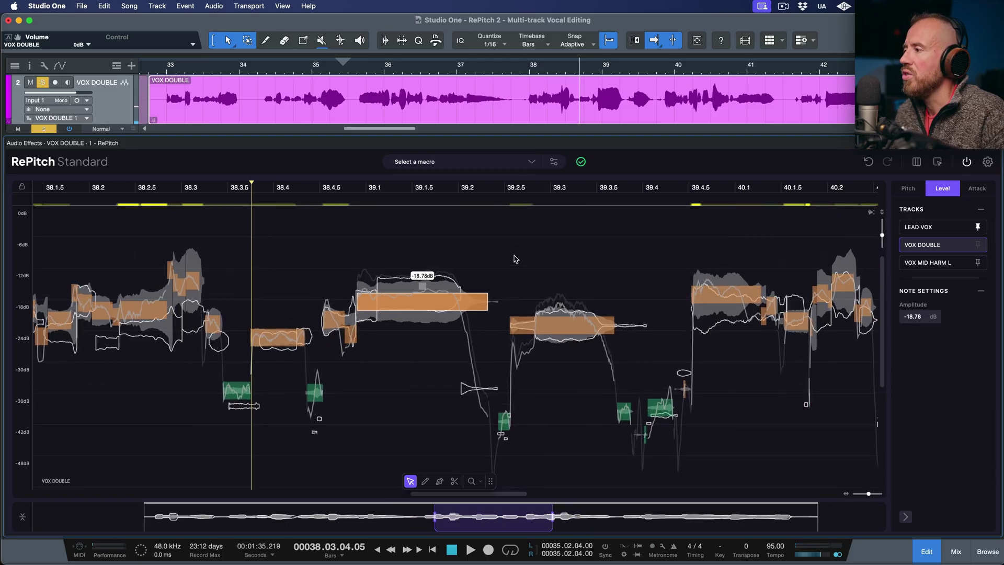
click(540, 263)
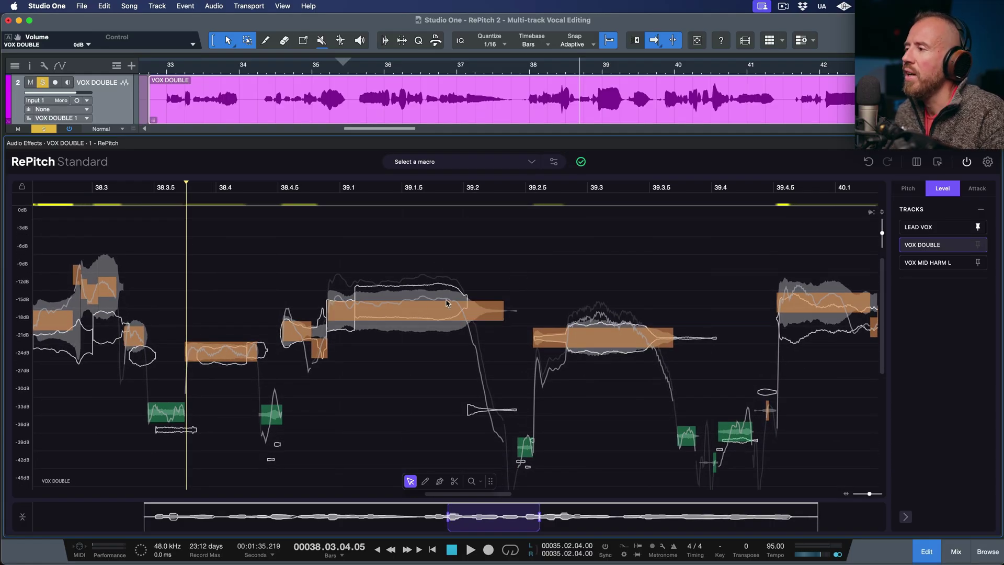
Return to attack editing, scroll back to bar 33, and set the playhead at 33.2
click(978, 189)
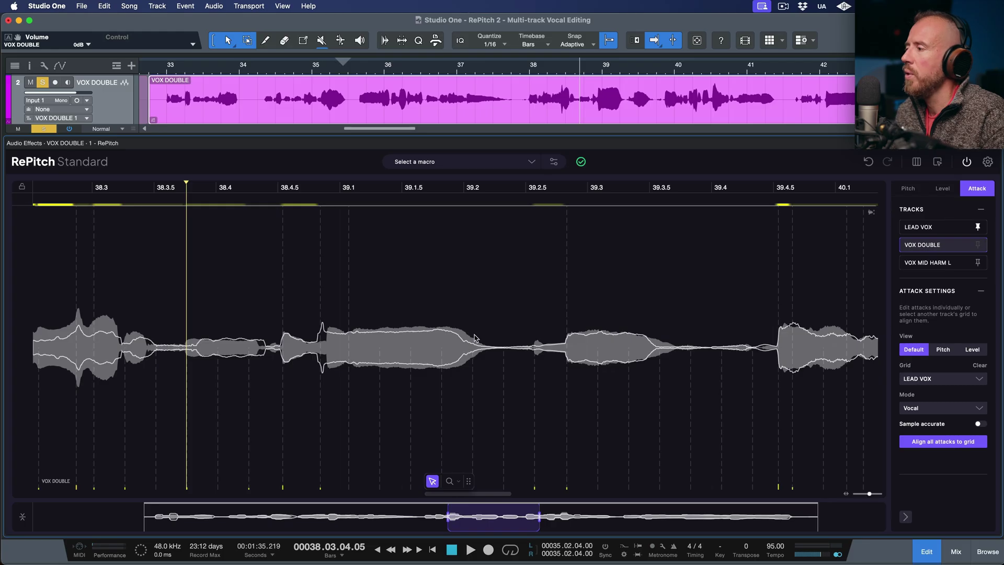
scroll(319, 376, left, 10)
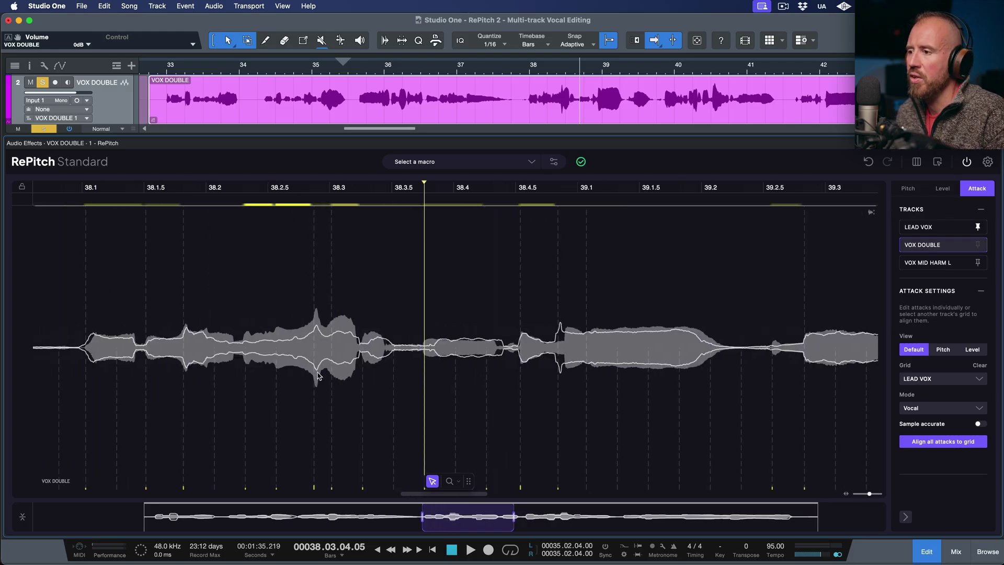
scroll(319, 376, left, 10)
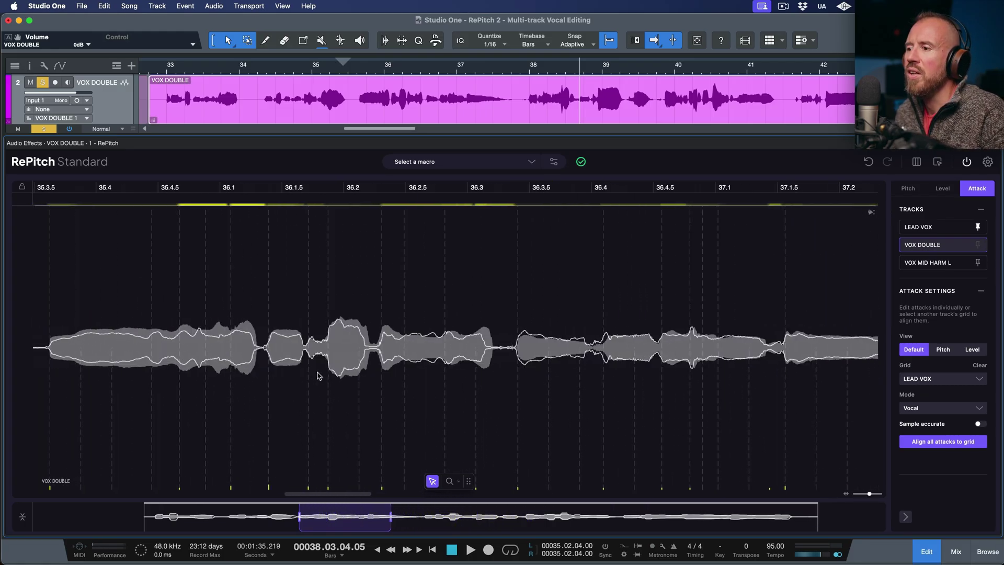
scroll(319, 377, left, 10)
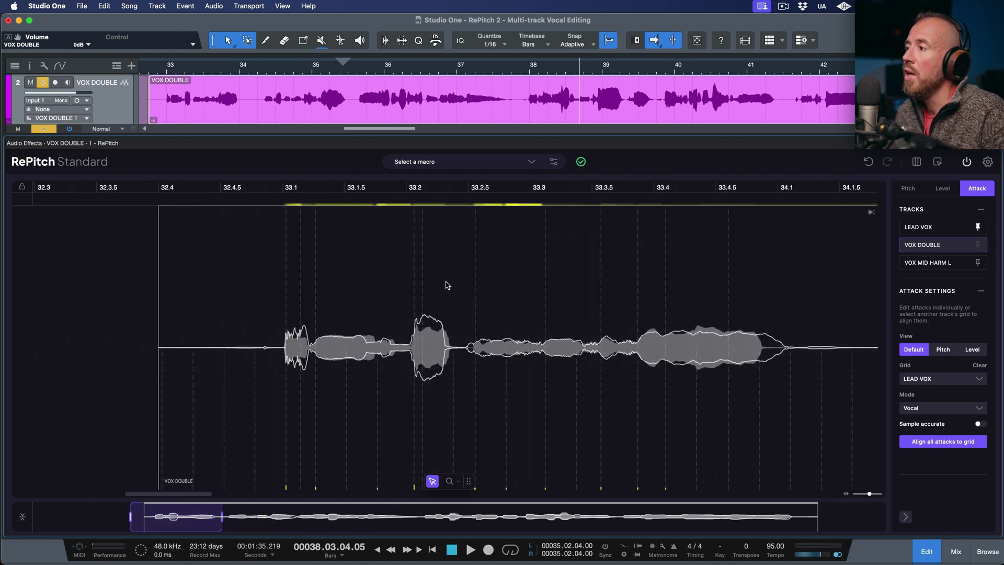
click(413, 192)
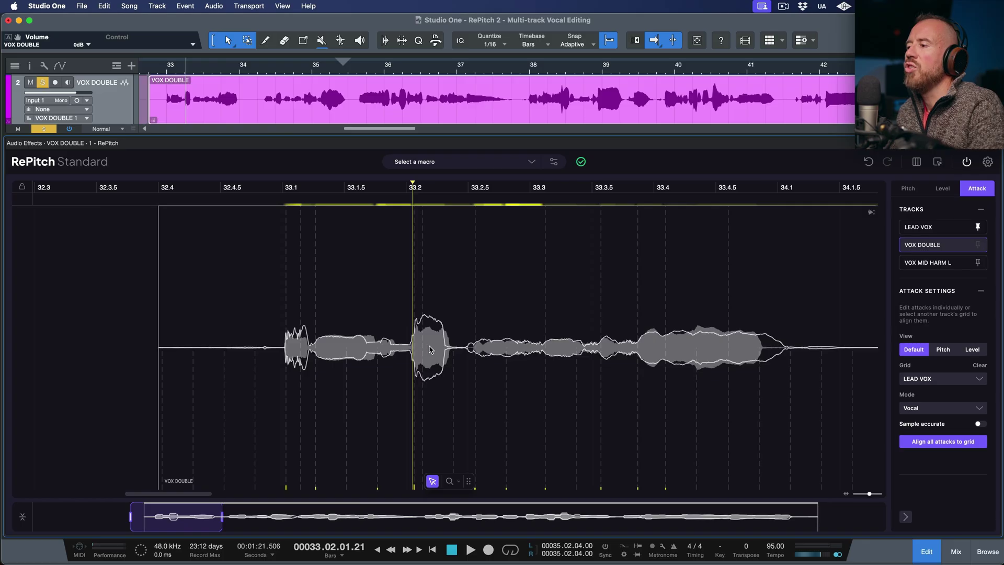
Raise the quiet VOX DOUBLE note to -27.18 dB and audition the phrase from bar 33.1
click(944, 190)
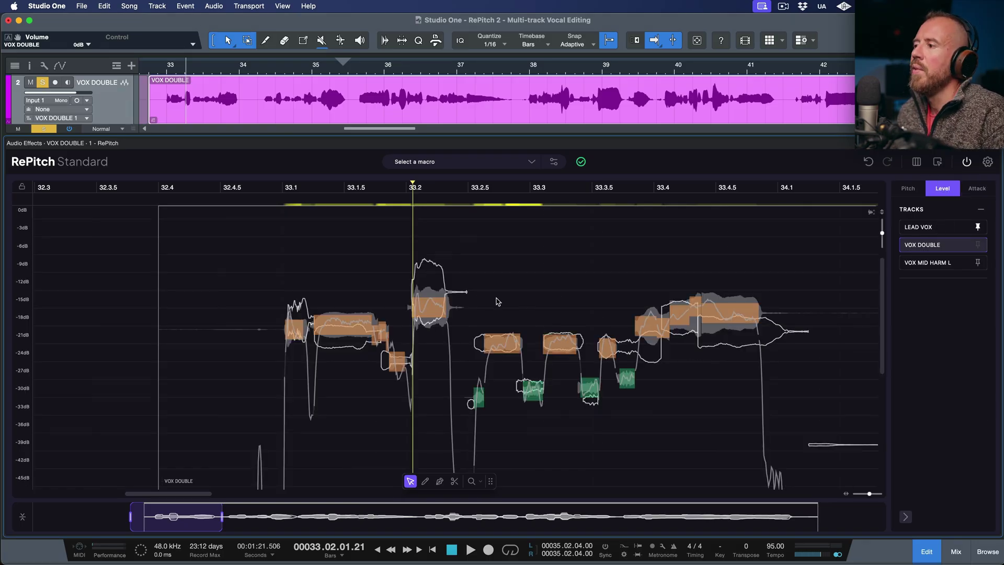
drag(432, 308, 434, 293)
click(547, 257)
click(279, 187)
key(space)
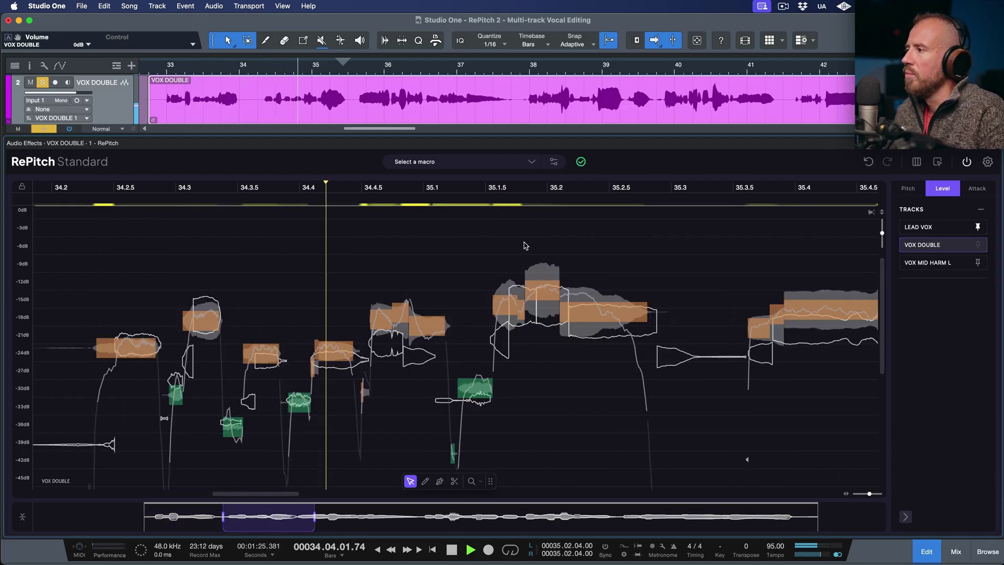
key(space)
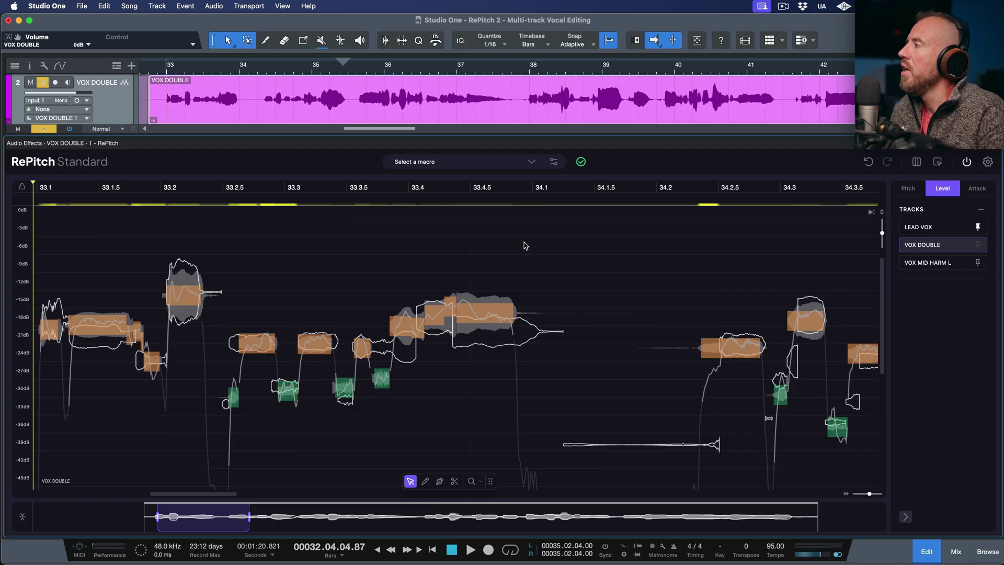
Review the double's attacks through bar 42.4, then close RePitch to show all tracks
click(977, 190)
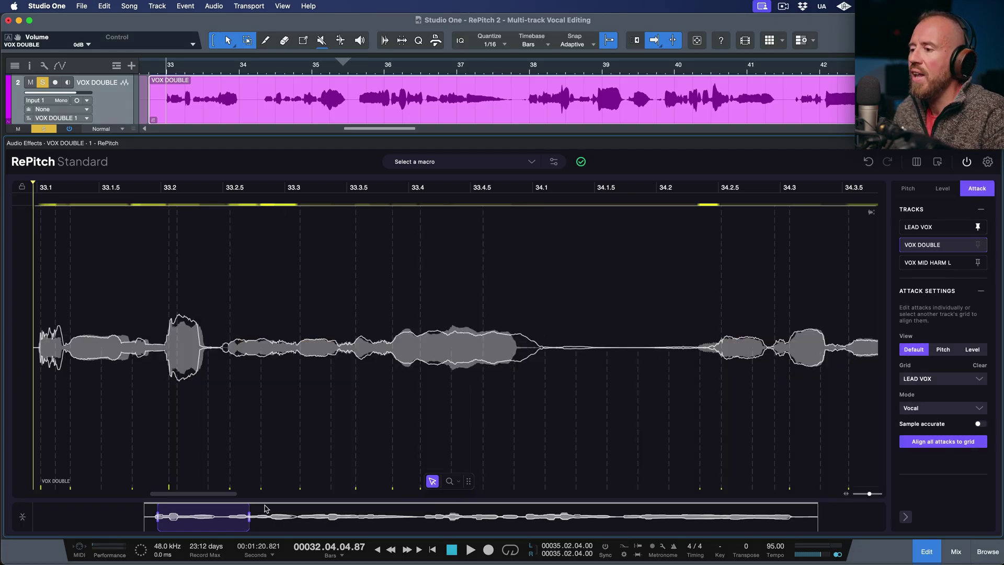
drag(247, 517, 398, 517)
scroll(458, 358, right, 5)
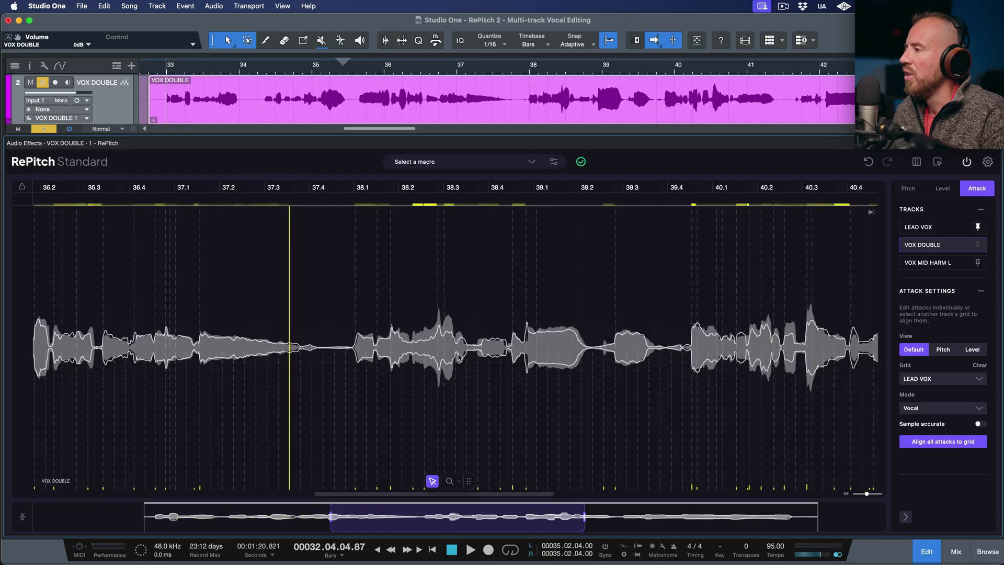
scroll(458, 357, right, 8)
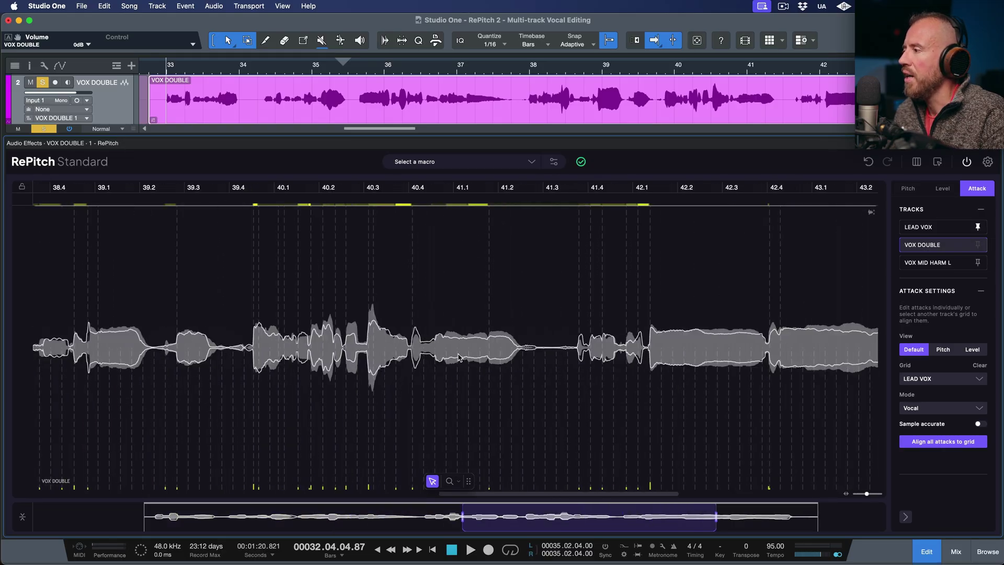
scroll(458, 357, right, 3)
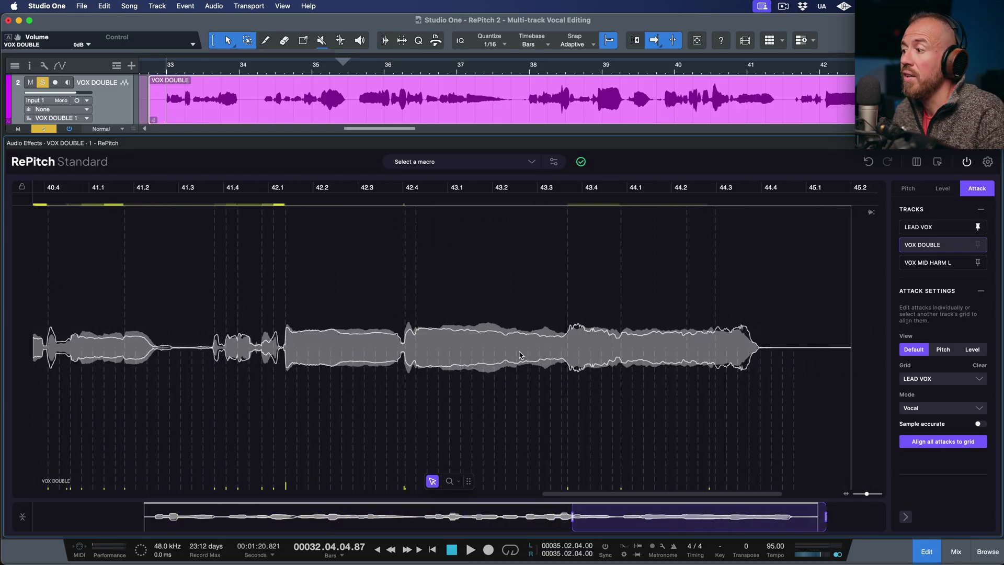
click(416, 190)
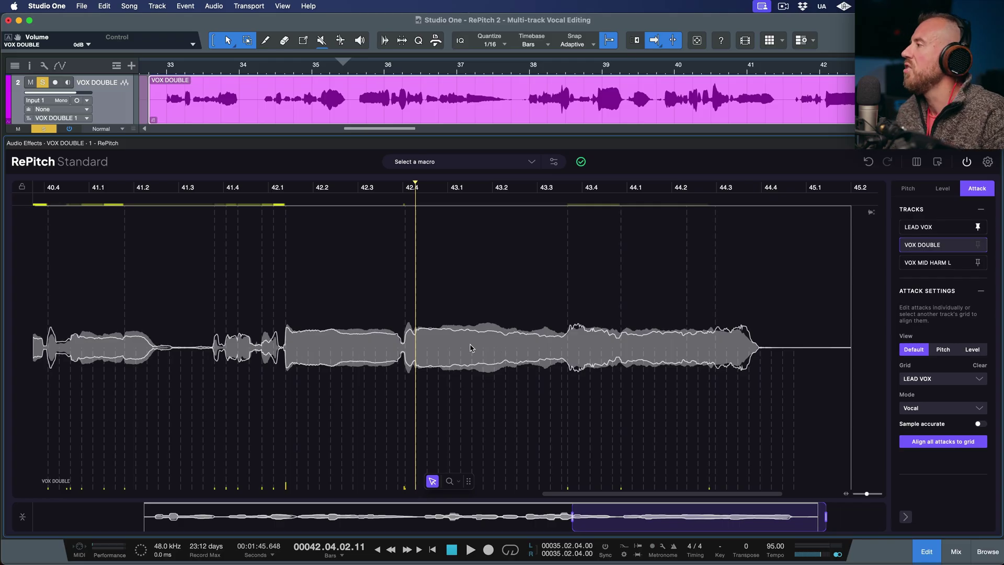
key(F2)
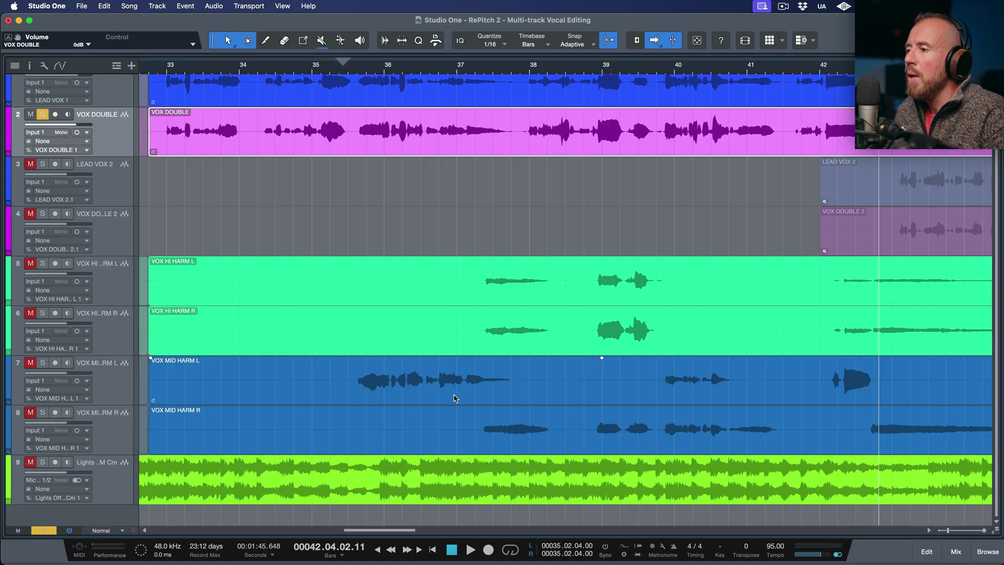
Open the VOX MID HARM L part in RePitch, showing bars 33 to 40
click(453, 397)
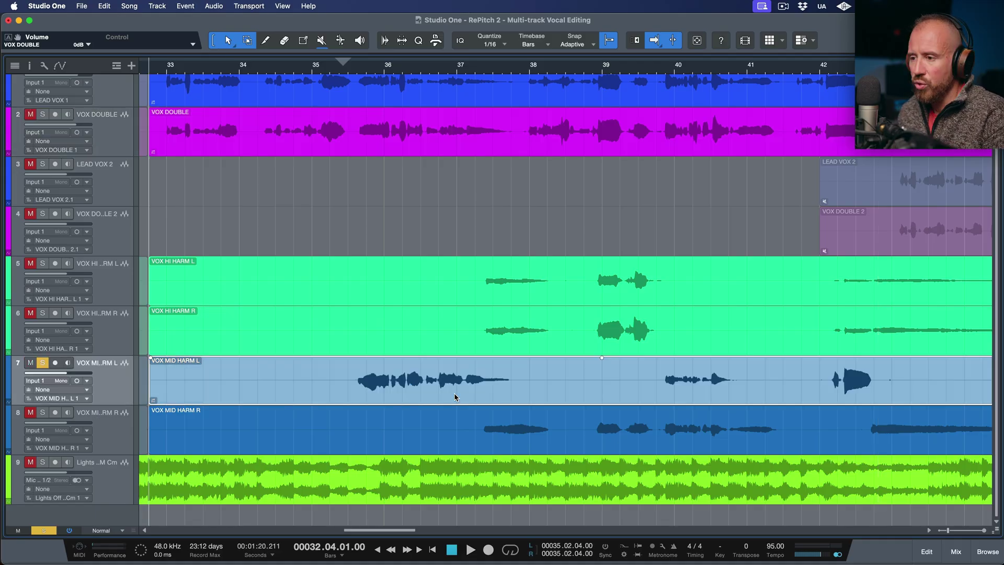
key(F2)
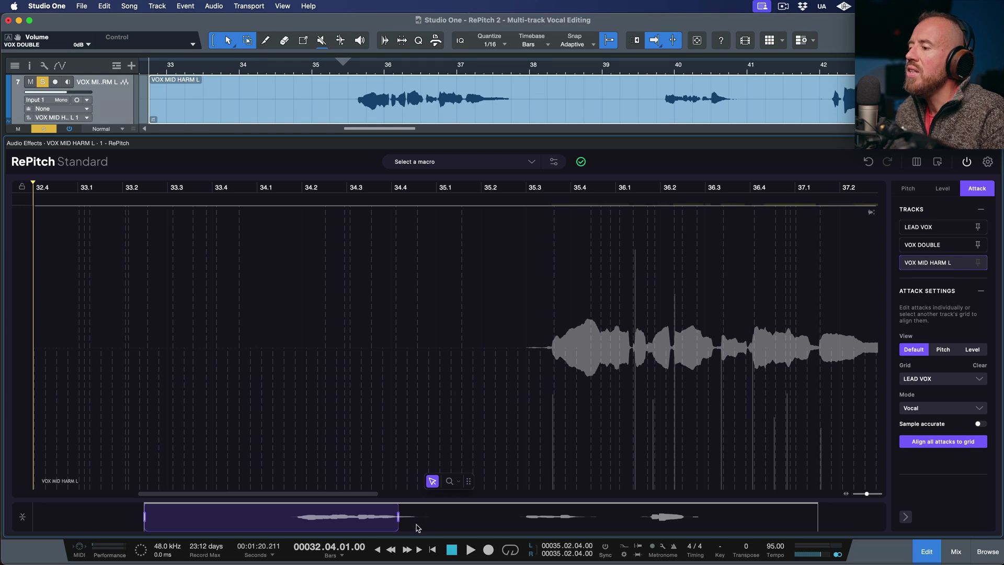
drag(397, 517, 580, 517)
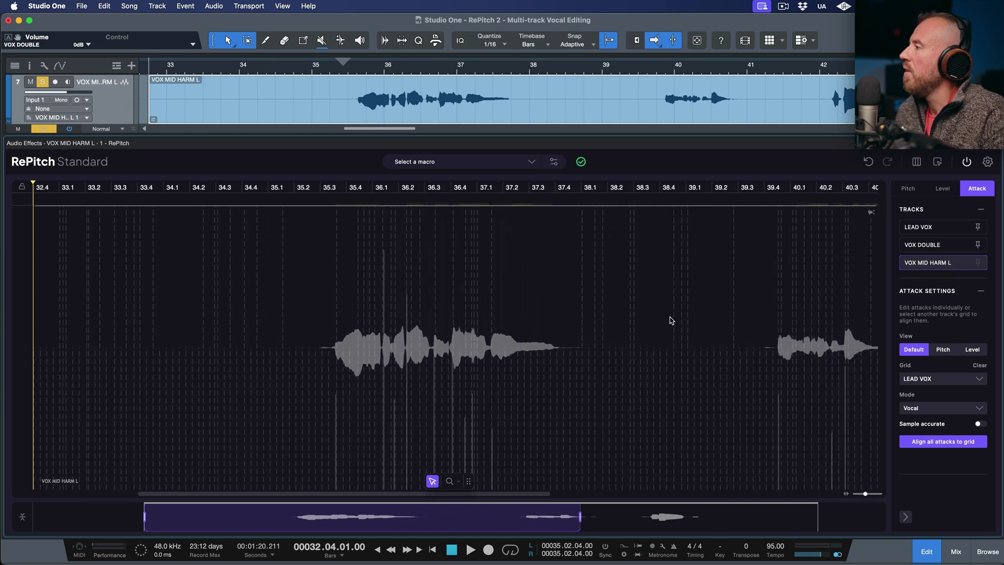
In pitch editing, zoom in on the harmony notes and play them to hear the tuning
click(910, 189)
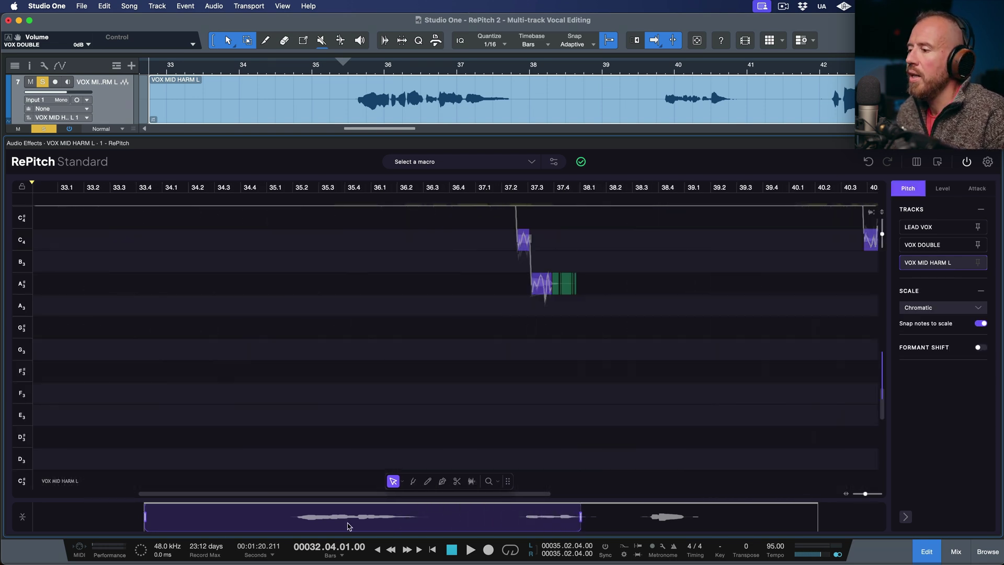
drag(142, 516, 282, 517)
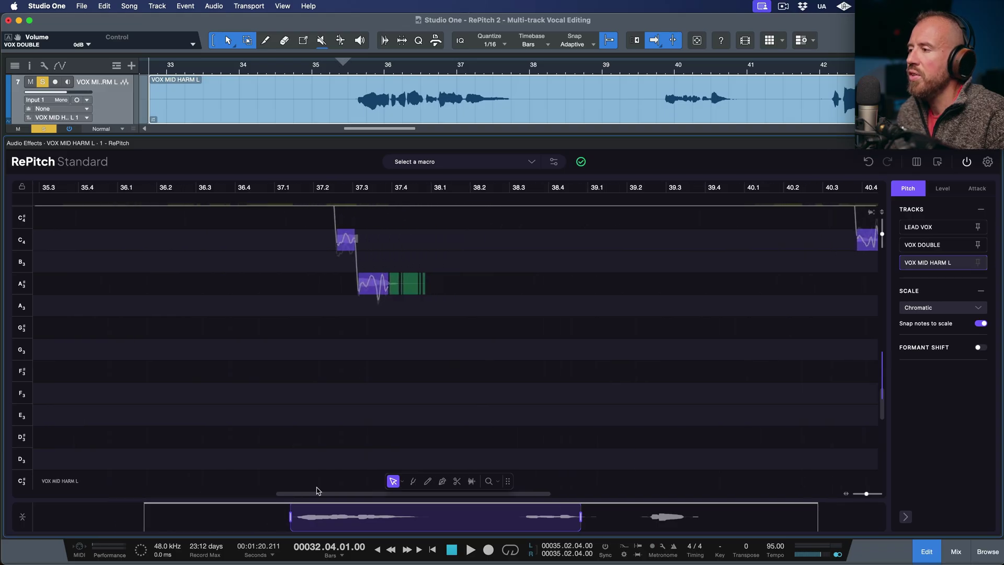
scroll(527, 360, up, 3)
scroll(527, 360, down, 3)
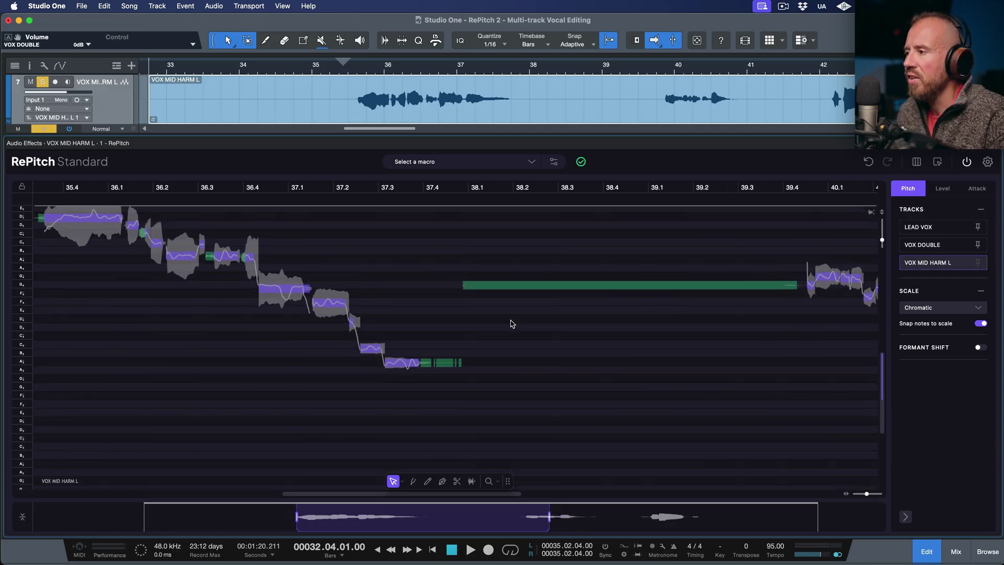
scroll(320, 327, left, 3)
scroll(320, 327, up, 3)
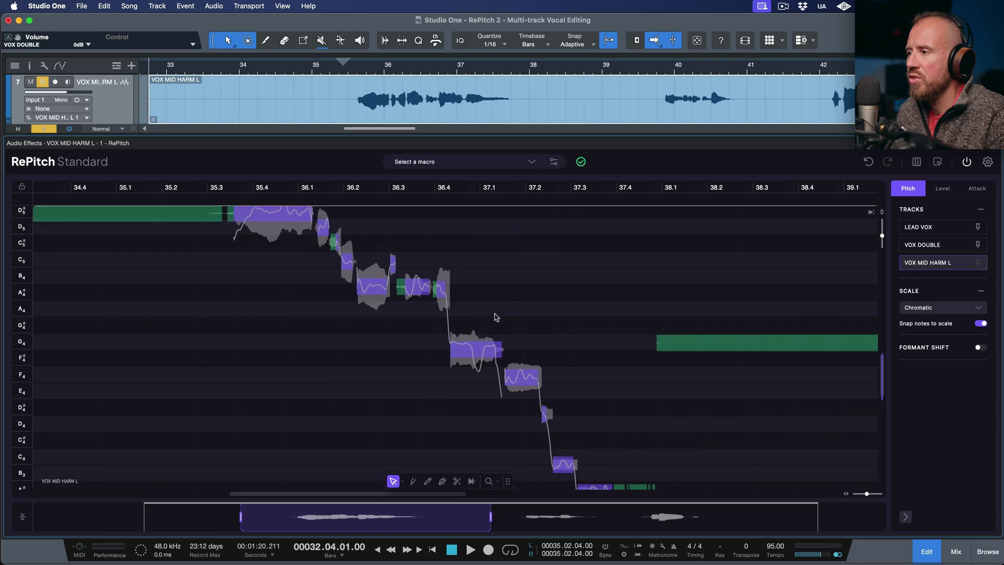
key(space)
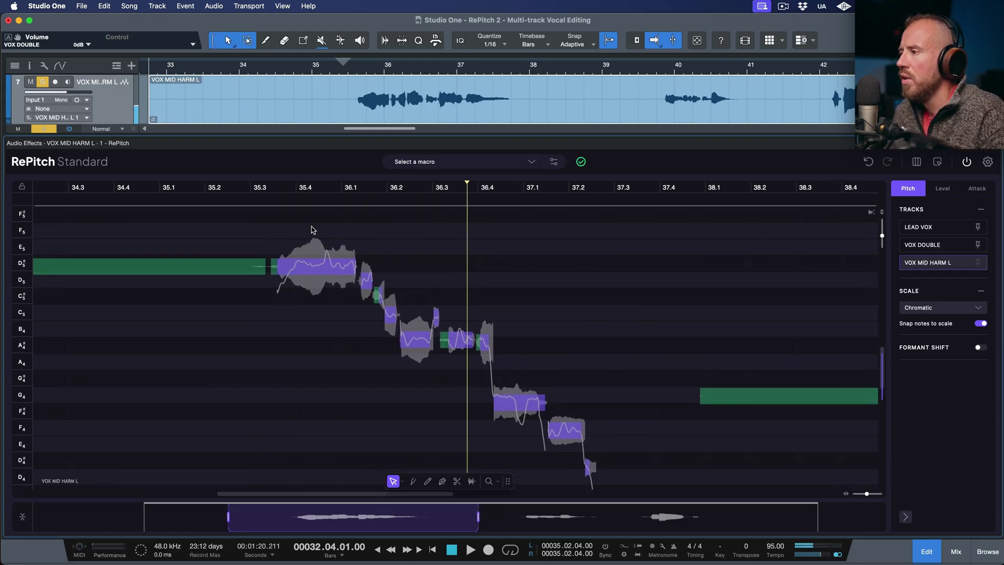
scroll(575, 303, left, 5)
scroll(575, 304, down, 3)
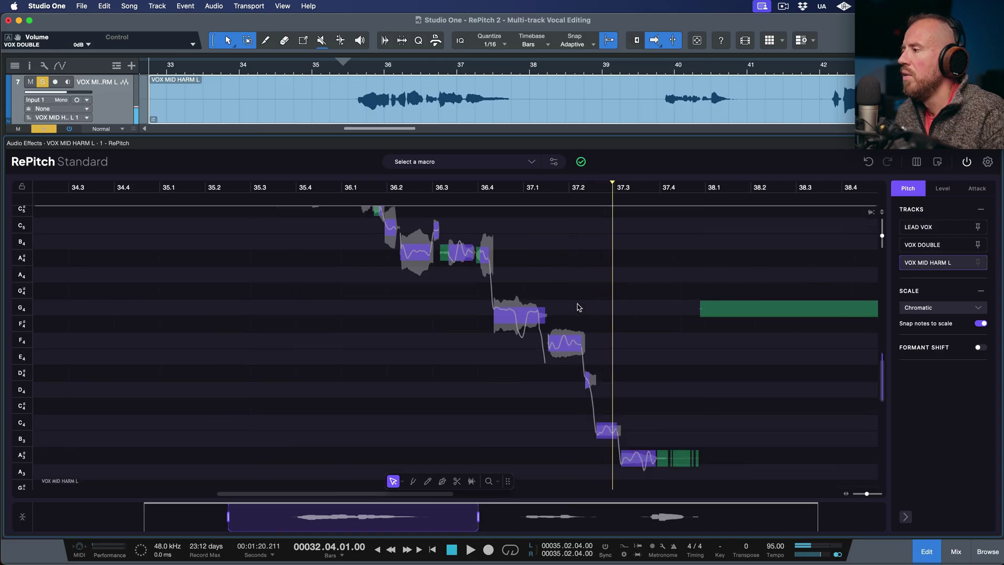
key(space)
scroll(538, 349, right, 5)
scroll(538, 350, up, 4)
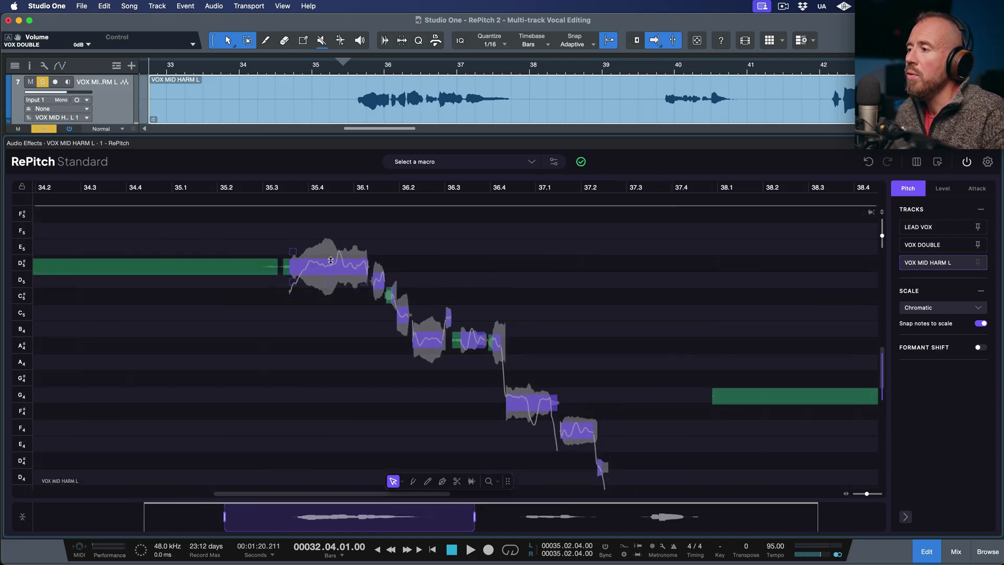
scroll(524, 299, down, 5)
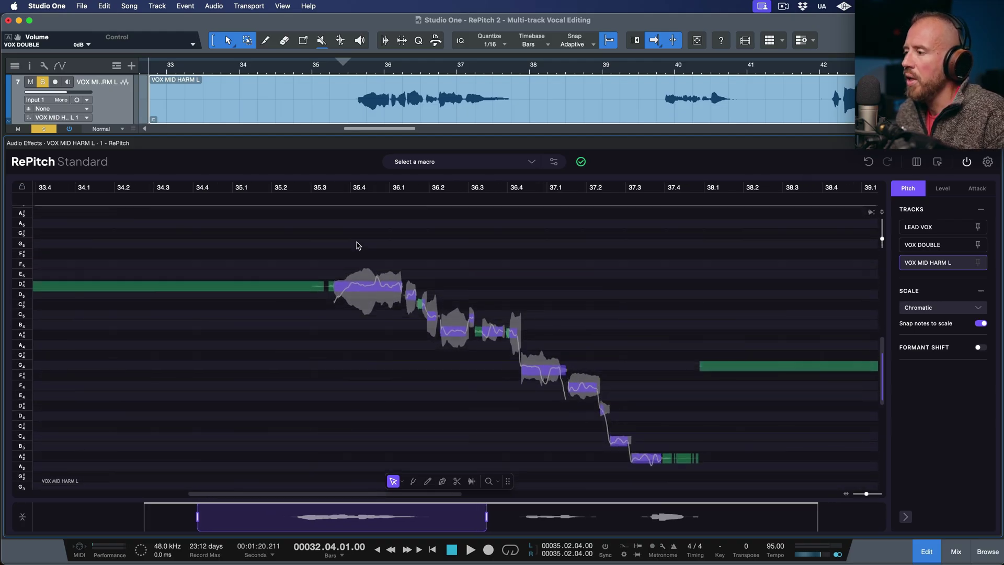
Apply 100% center-note correction to all harmony notes, audition them, and close RePitch
click(412, 480)
drag(361, 234, 651, 466)
drag(287, 460, 405, 460)
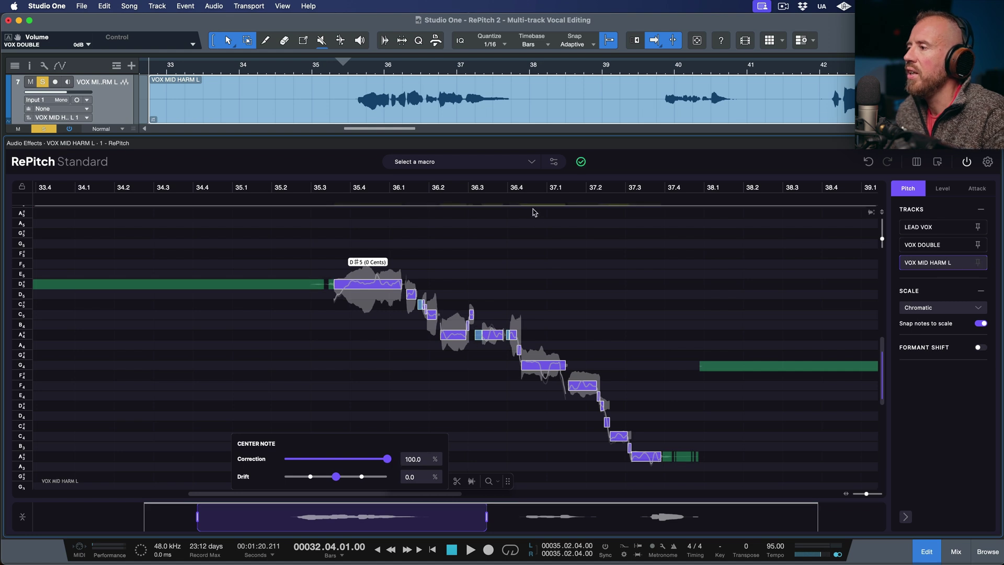
click(458, 264)
key(space)
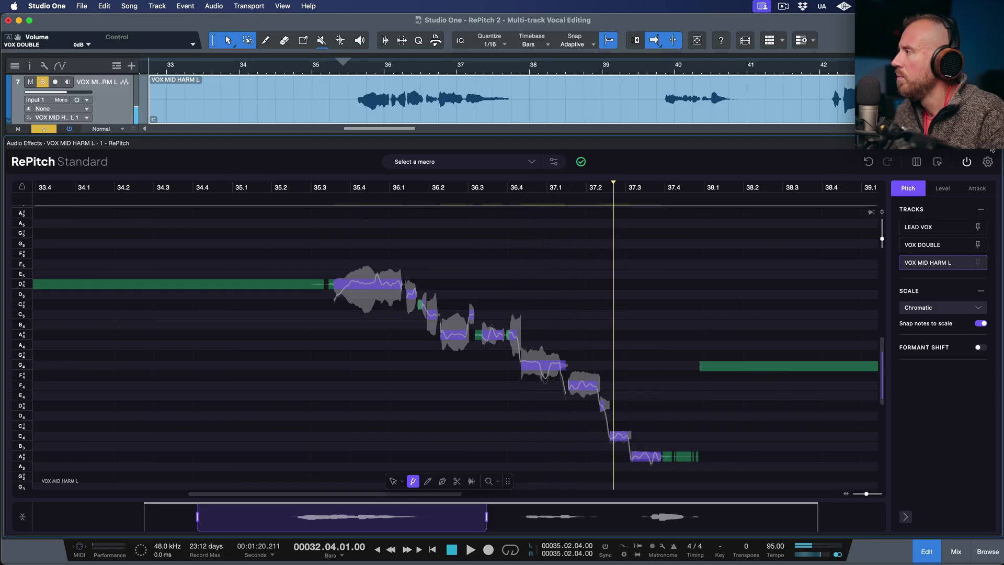
key(F2)
scroll(520, 265, up, 1)
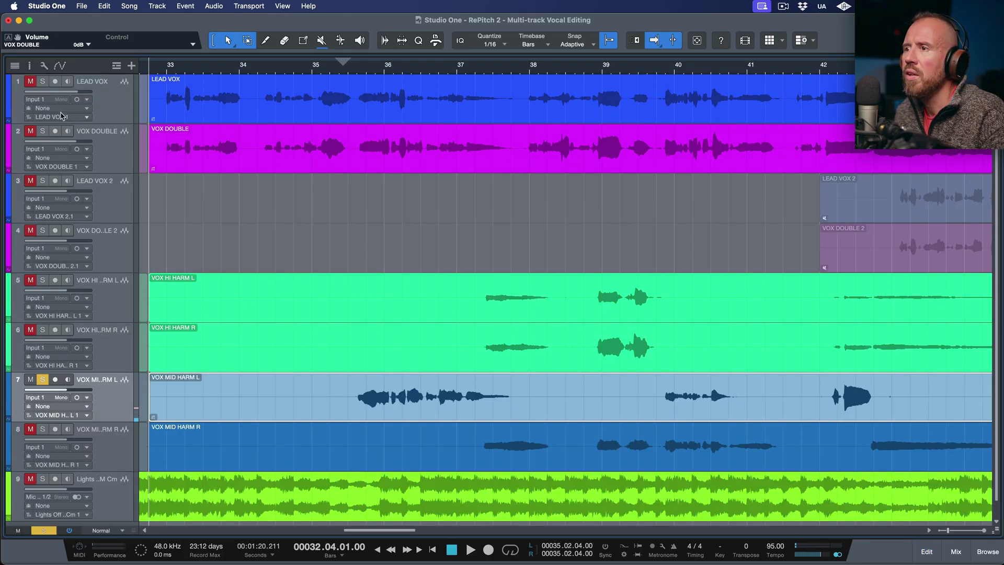
click(354, 406)
key(space)
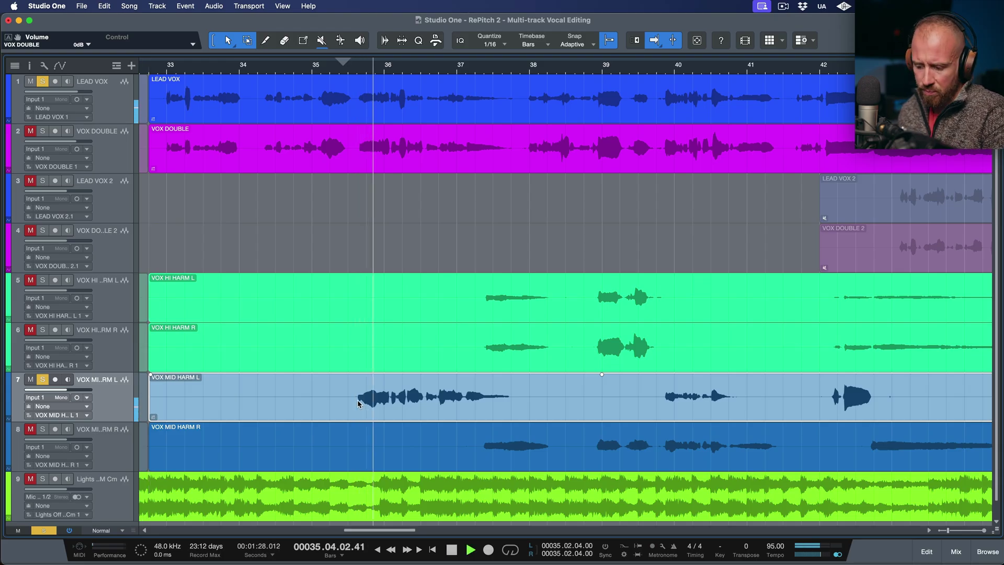
double_click(349, 396)
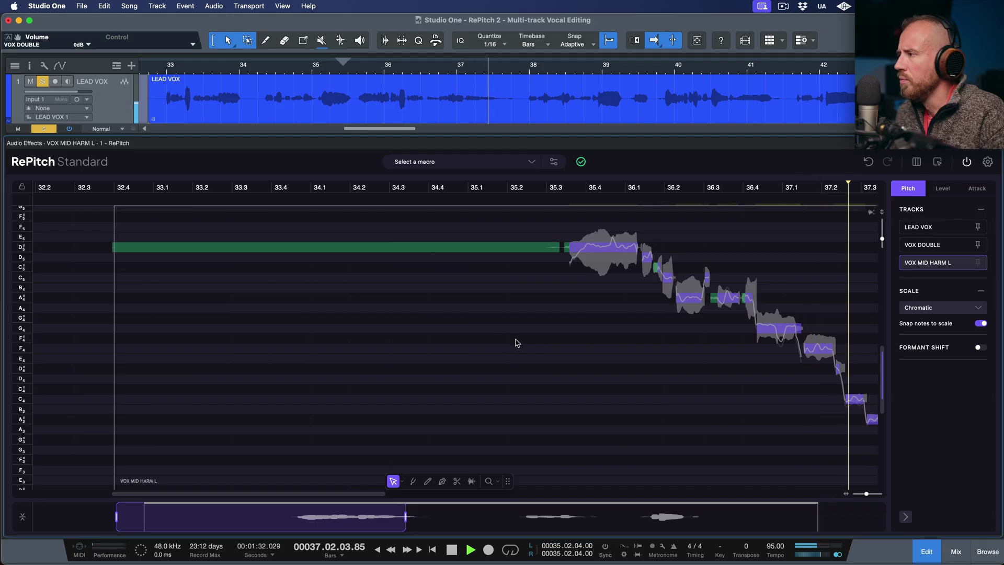
key(space)
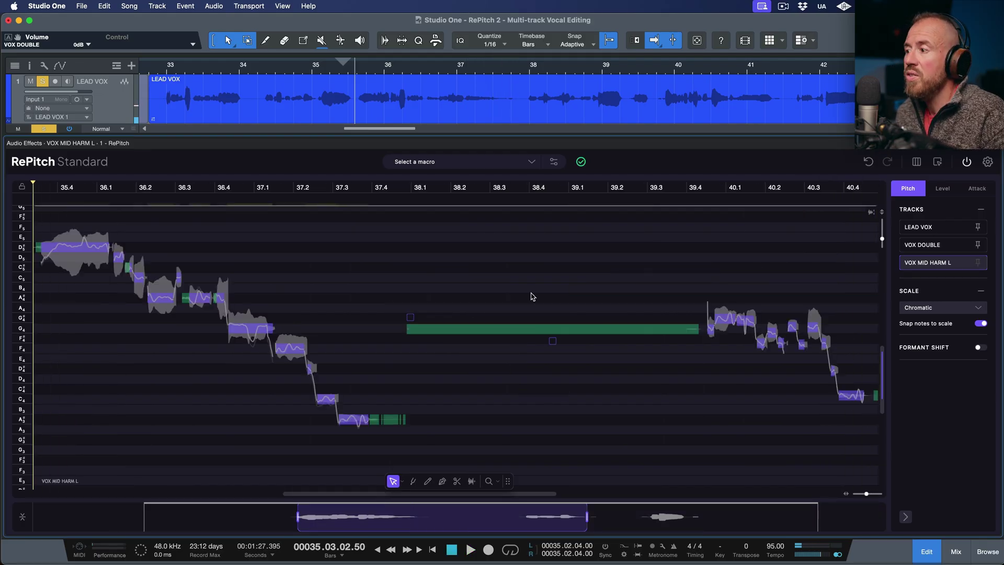
scroll(506, 268, left, 5)
scroll(506, 268, up, 3)
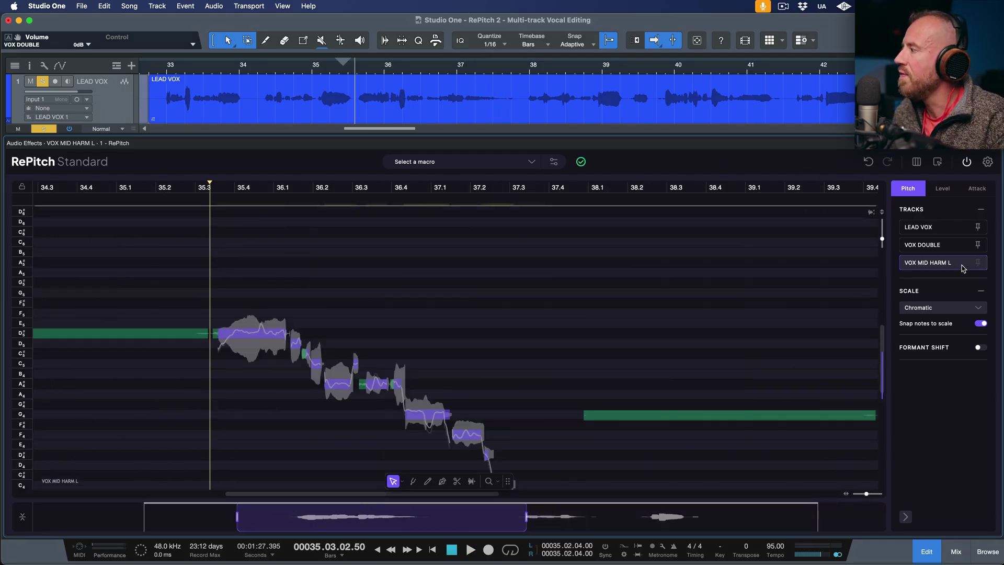
Overlay LEAD VOX on the harmony in attack view, zoom to bar 35.1, and play to compare
click(978, 227)
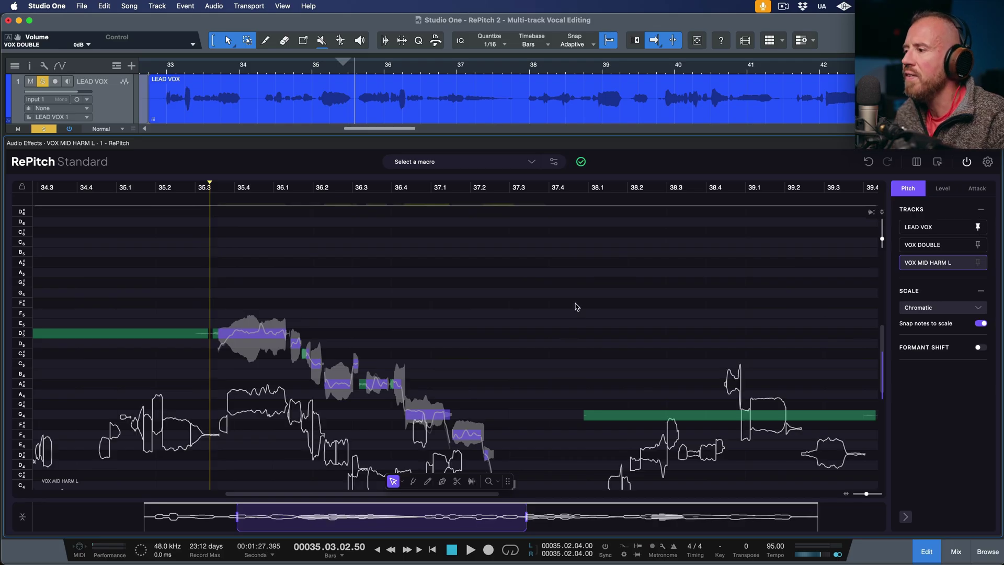
click(976, 192)
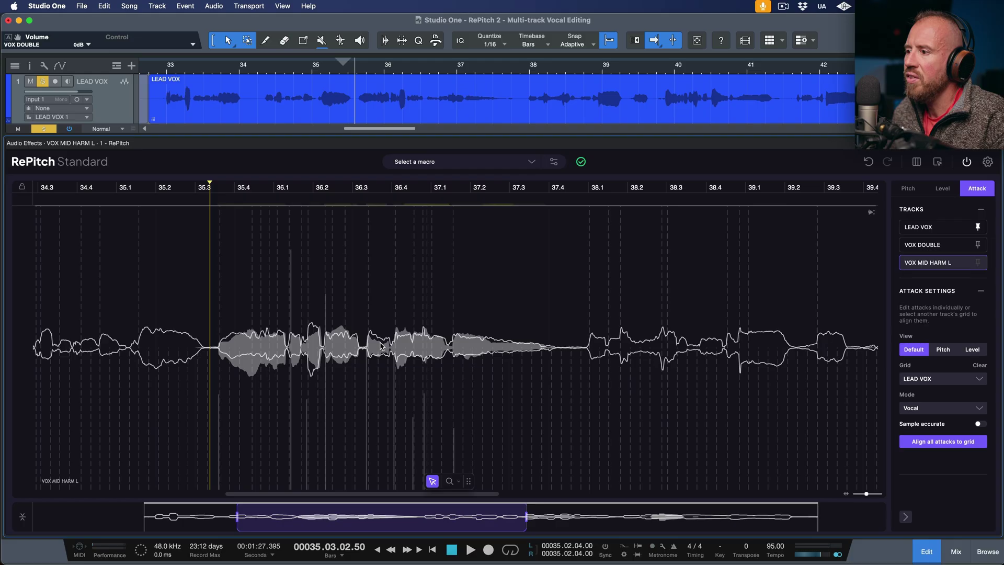
drag(237, 517, 263, 517)
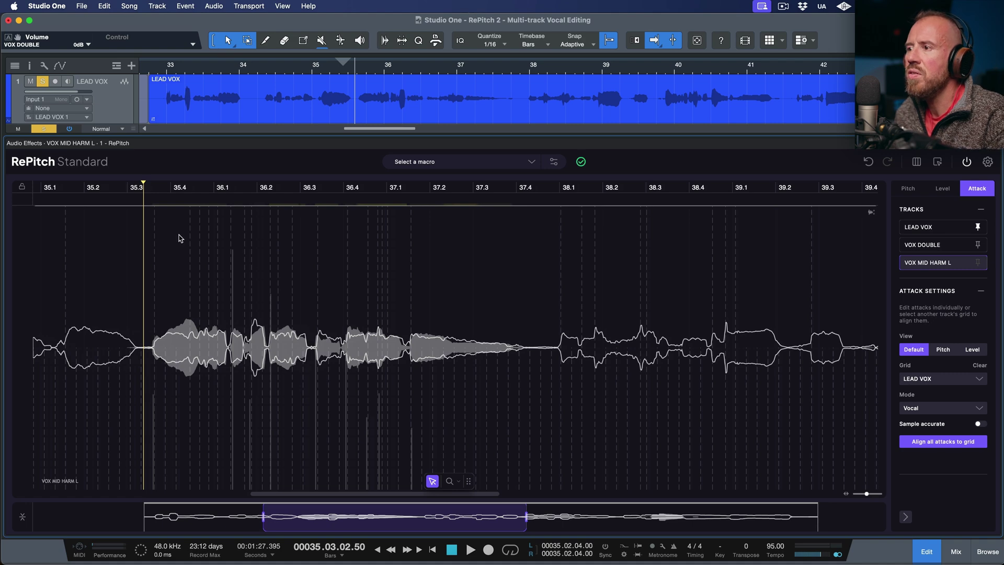
key(space)
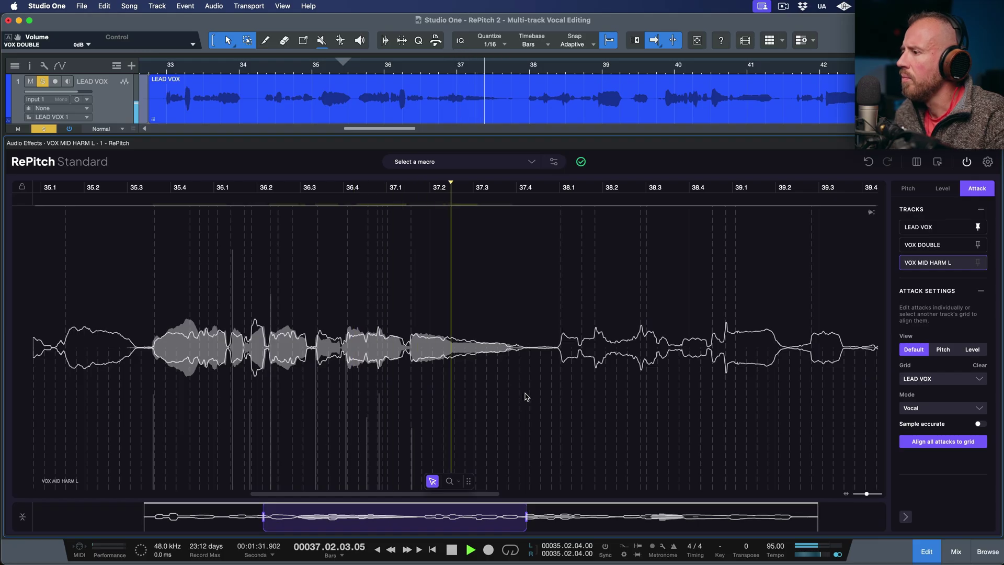
key(space)
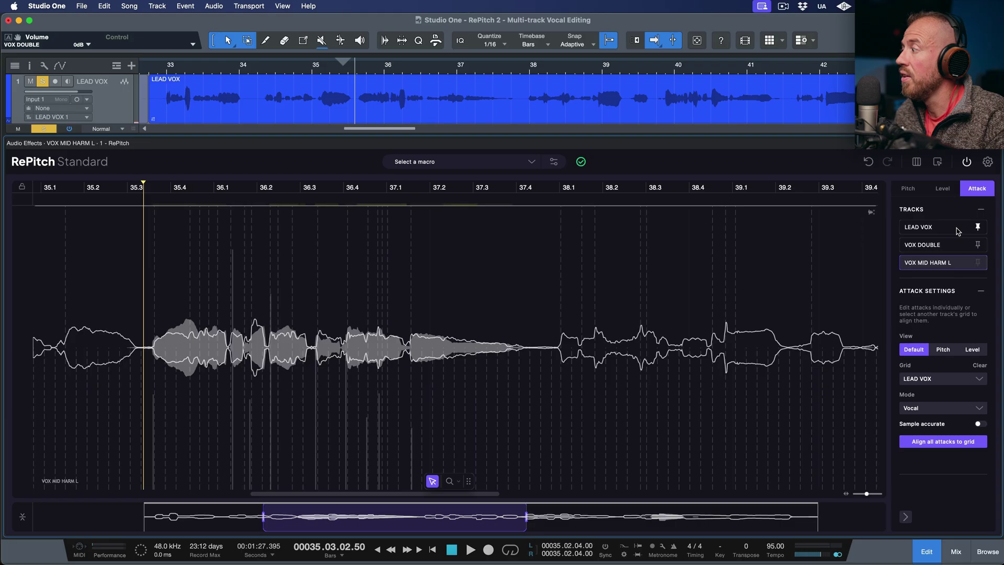
Snap the selected first-phrase harmony attacks to the LEAD VOX grid, play back, and close RePitch
click(973, 386)
click(944, 386)
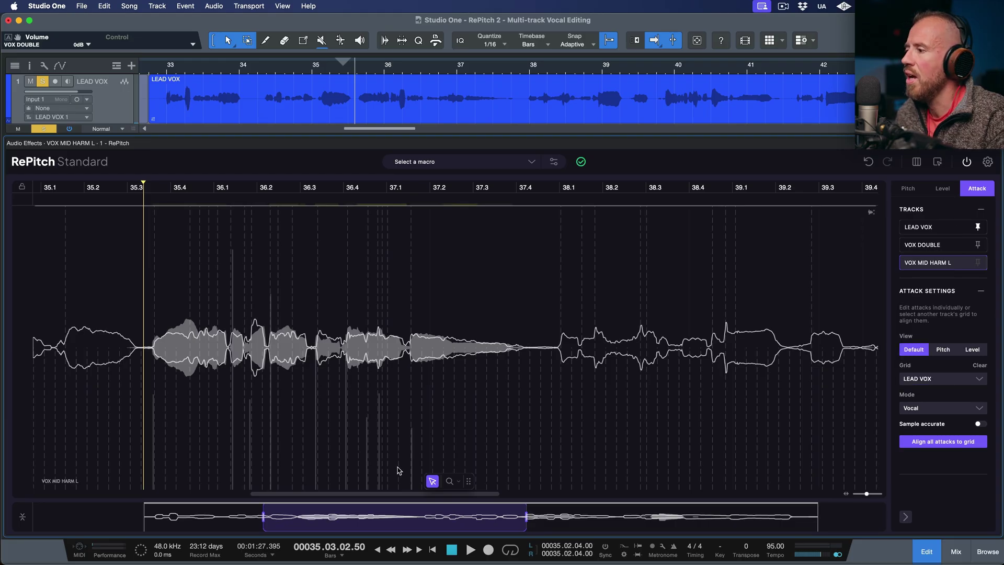
drag(478, 408, 127, 448)
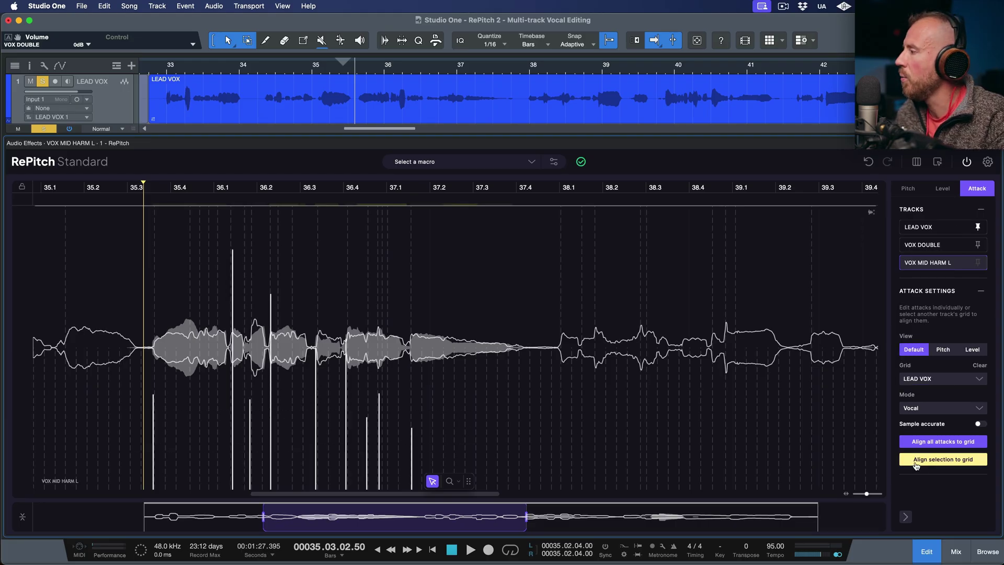
click(944, 459)
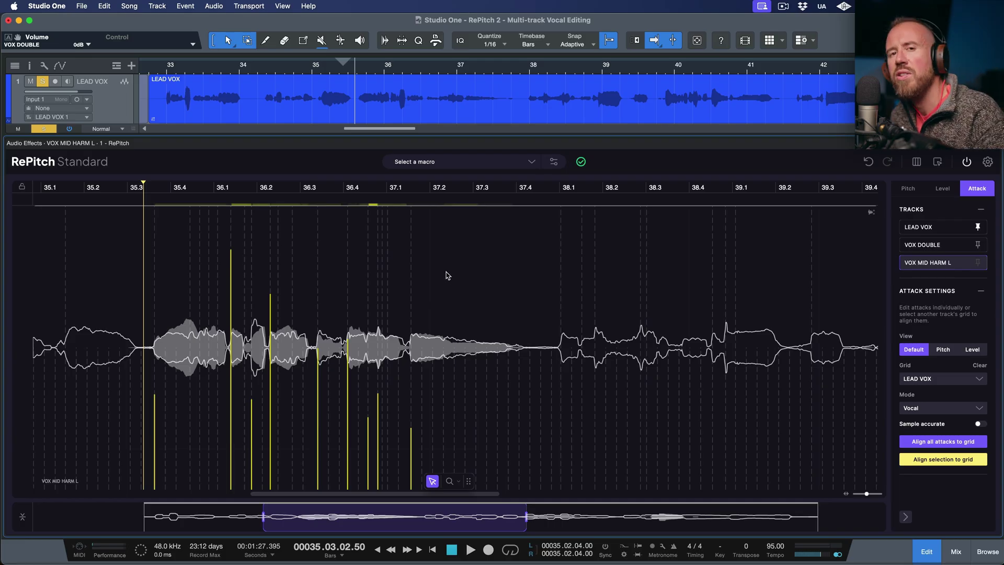
key(space)
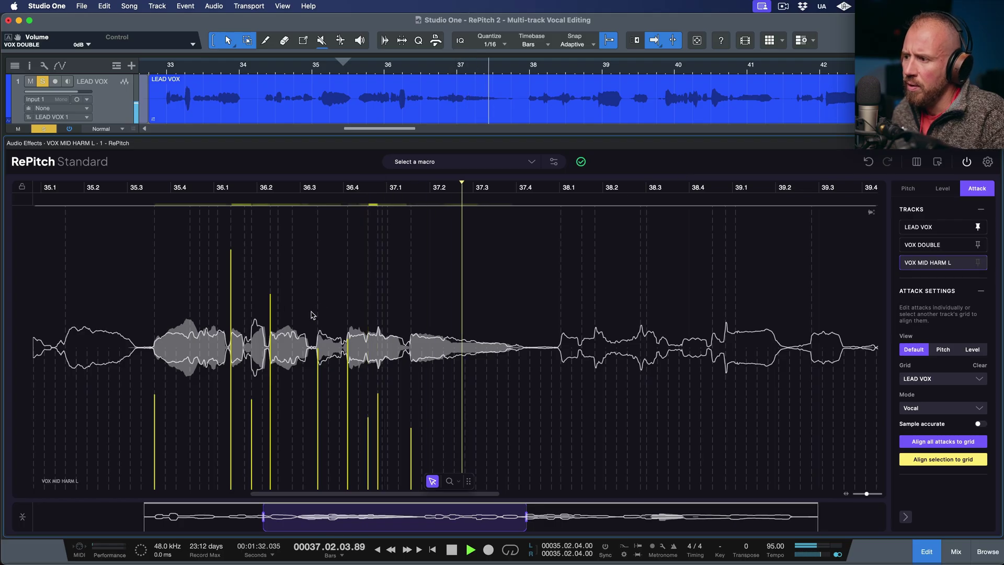
key(space)
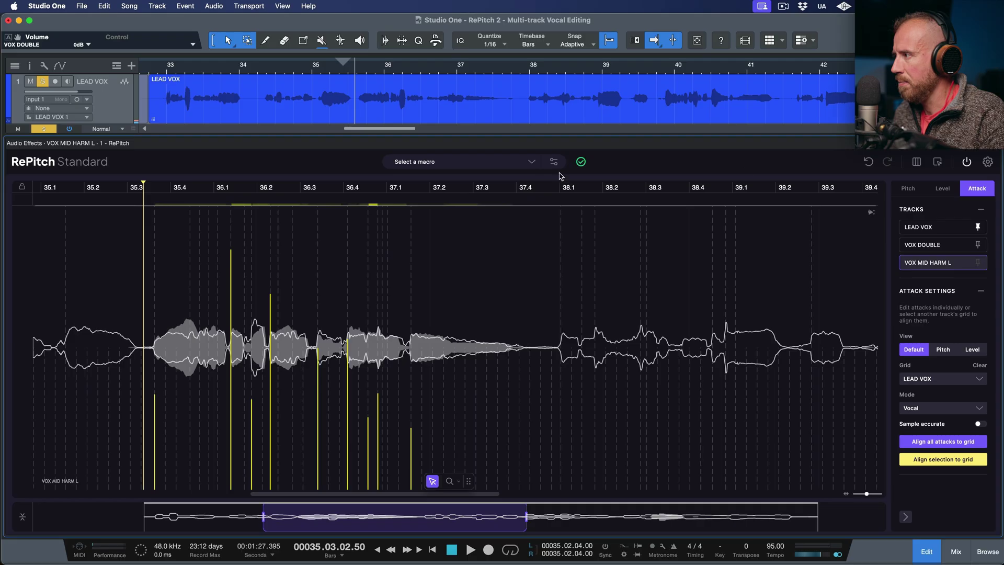
key(F2)
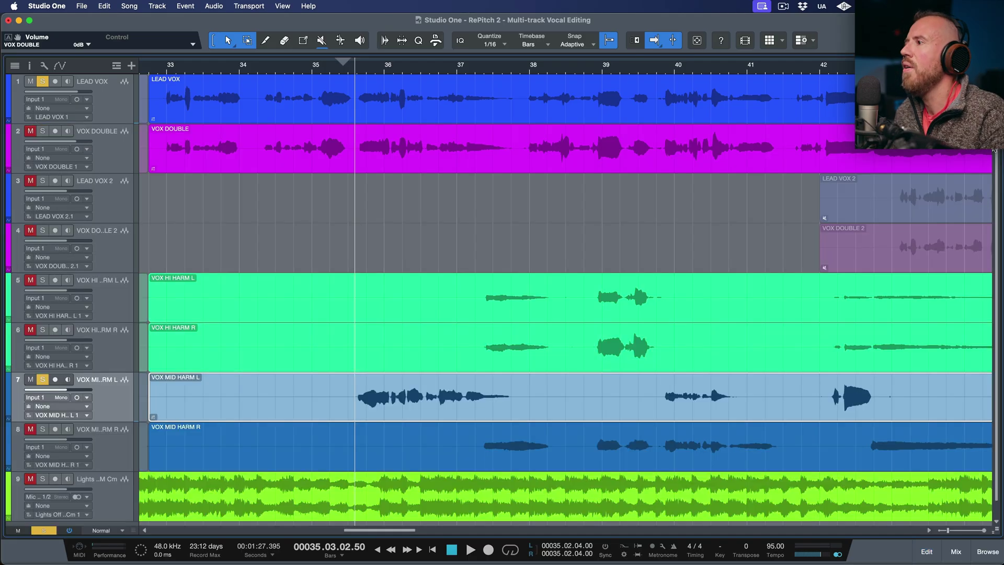
Unsolo LEAD VOX and VOX MID HARM L, move playback start to bar 32.4, and mute the high harmonies
click(46, 83)
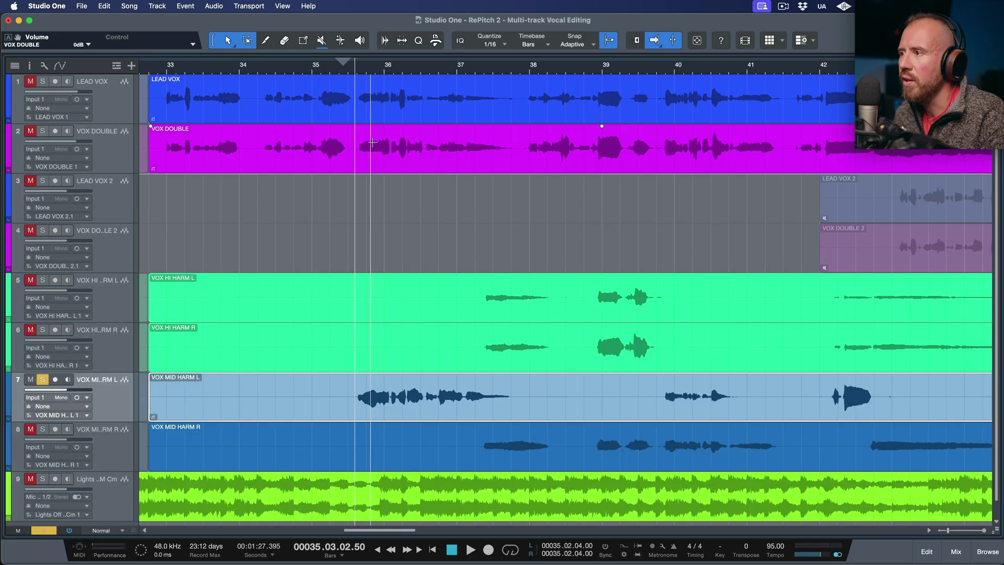
click(164, 106)
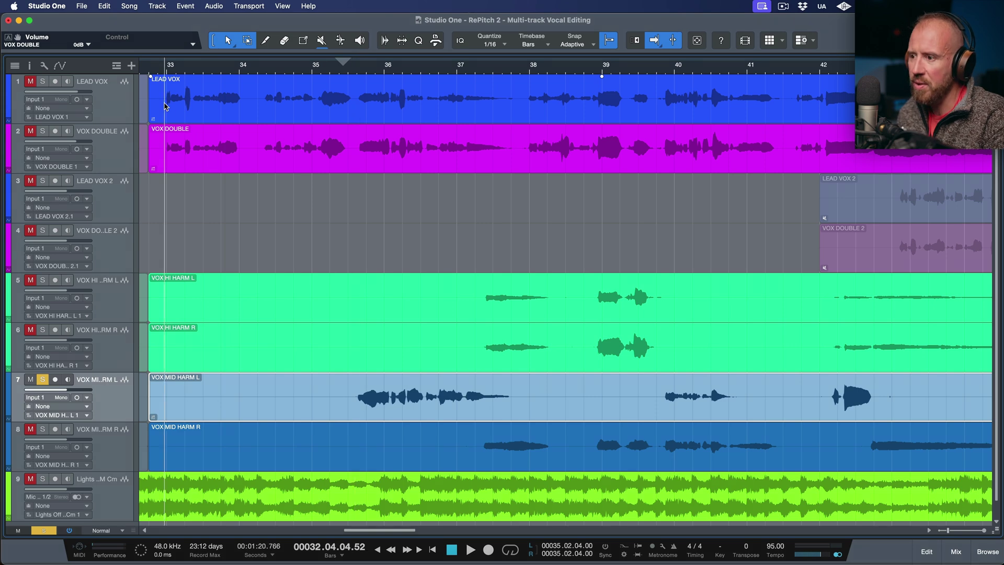
click(43, 380)
click(324, 349)
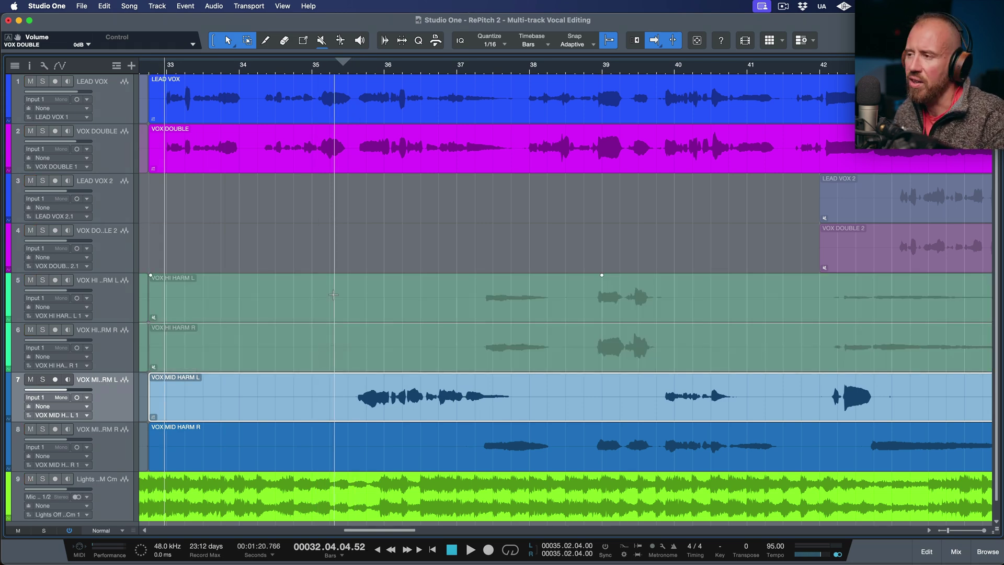
Play back the full arrangement, then select the VOX DOUBLE event instead of the mid harmony
key(space)
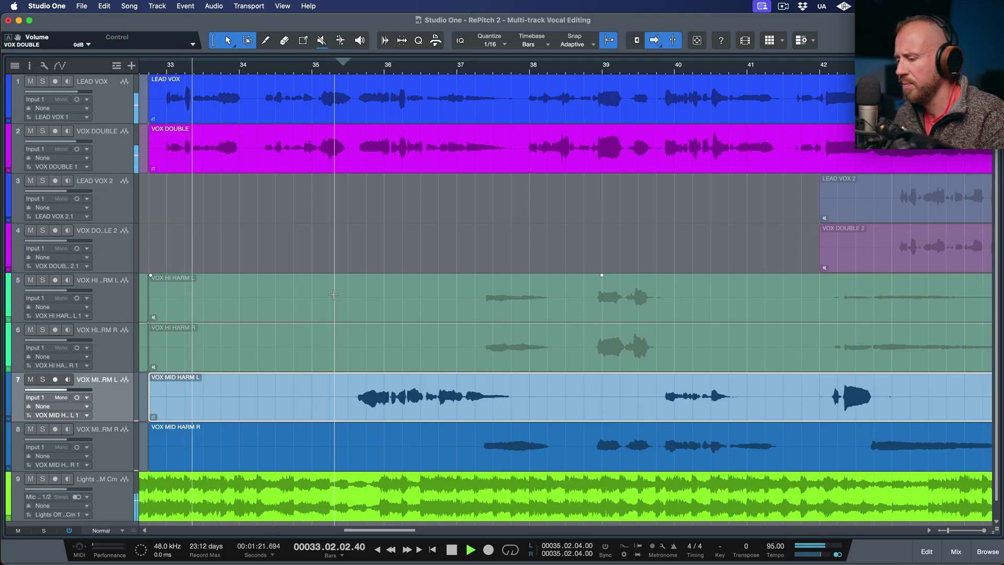
click(333, 294)
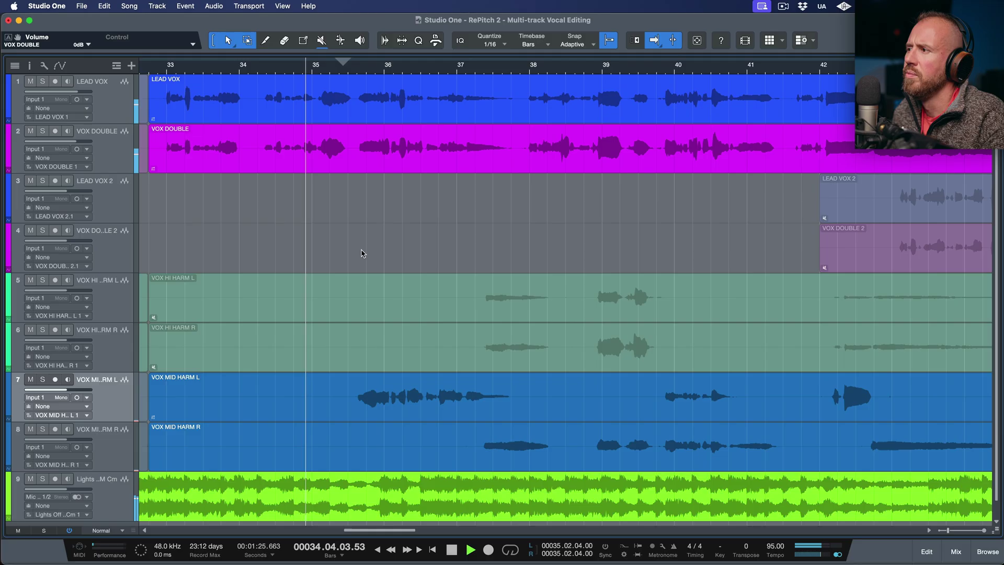
click(417, 166)
Open VOX DOUBLE in RePitch's Pitch view, then load the LEAD VOX event in its place
double_click(416, 166)
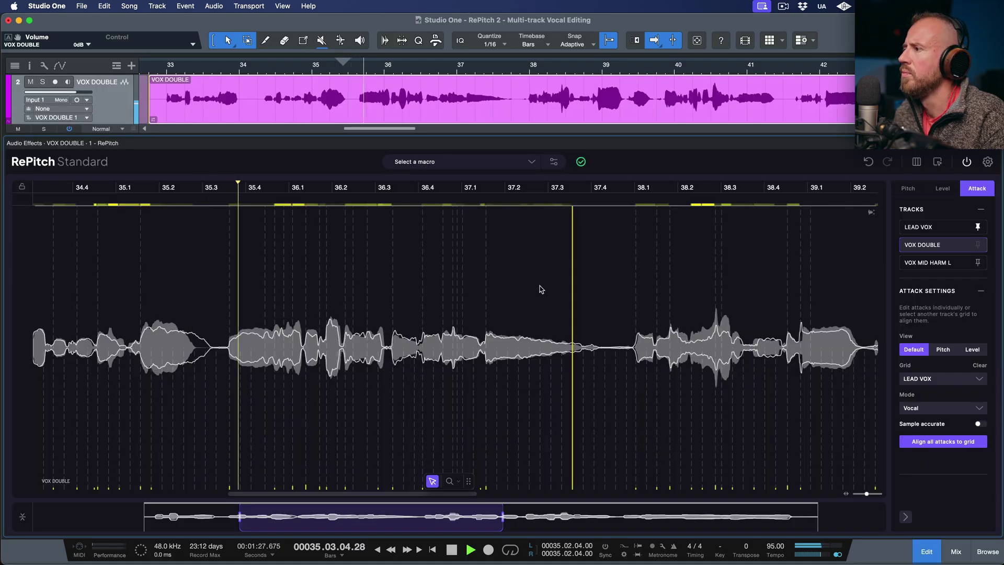
click(908, 189)
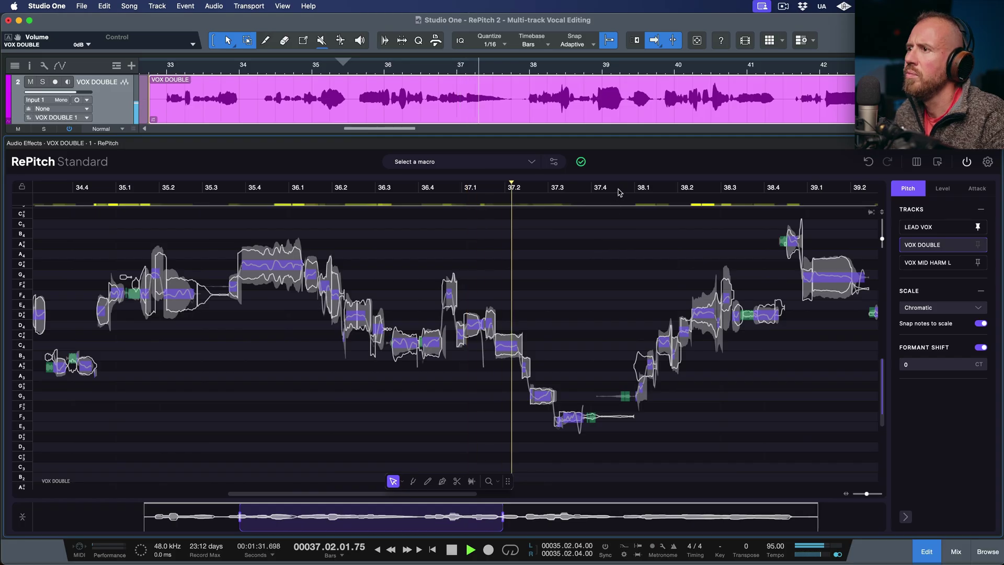
scroll(208, 105, up, 2)
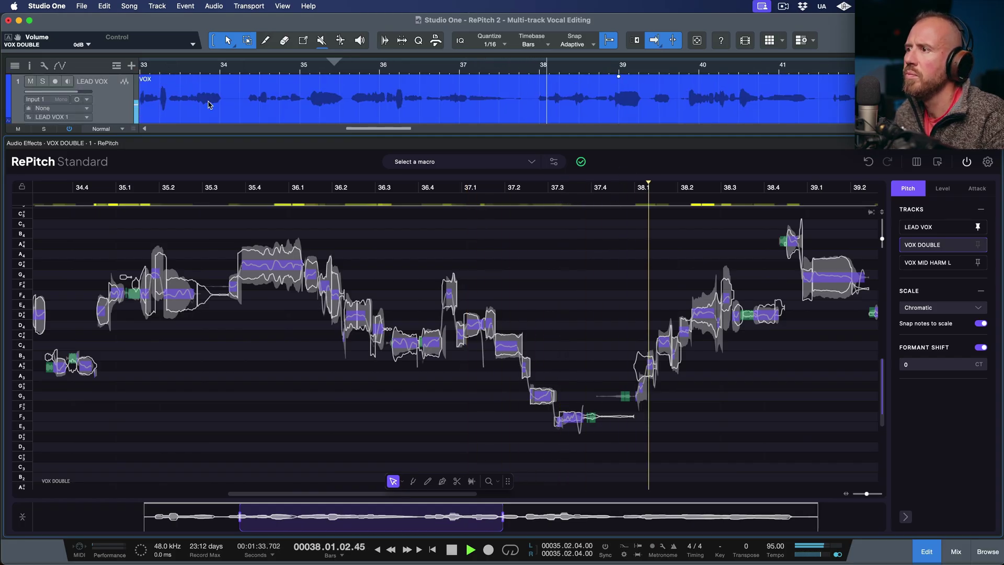
click(256, 116)
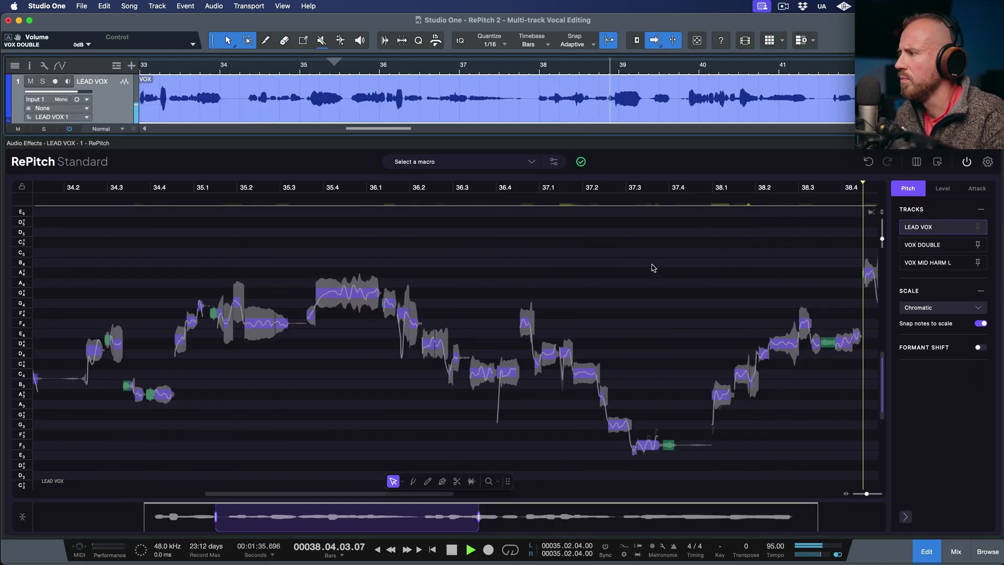
Overlay VOX DOUBLE and VOX MID HARM L on the lead's pitch, then briefly compare VOX DOUBLE attacks
click(977, 244)
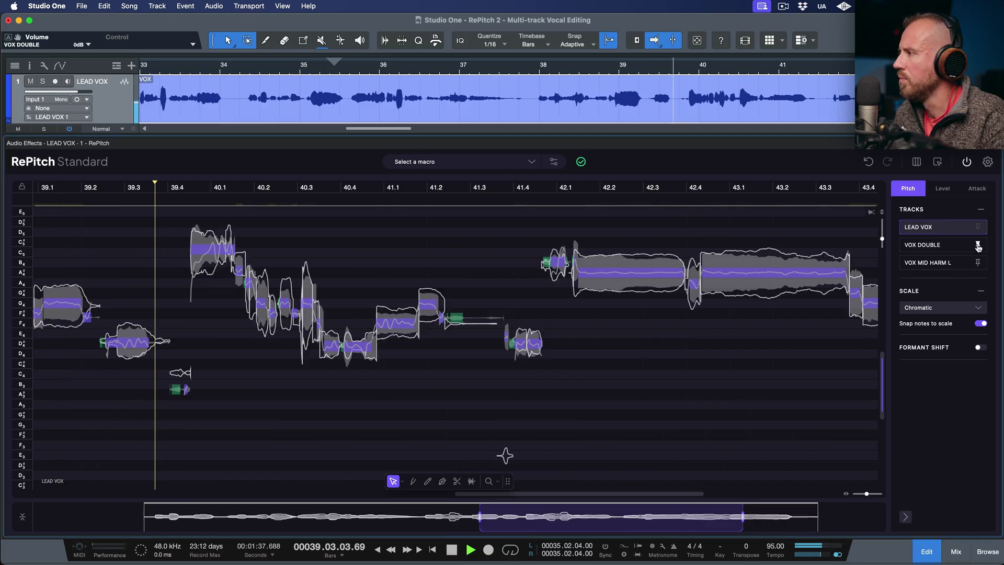
click(977, 263)
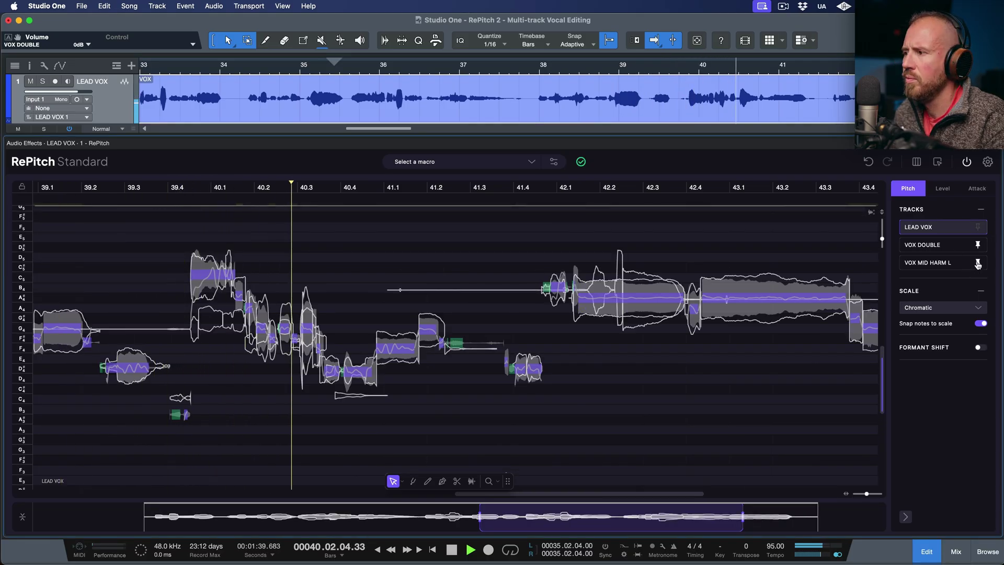
click(976, 189)
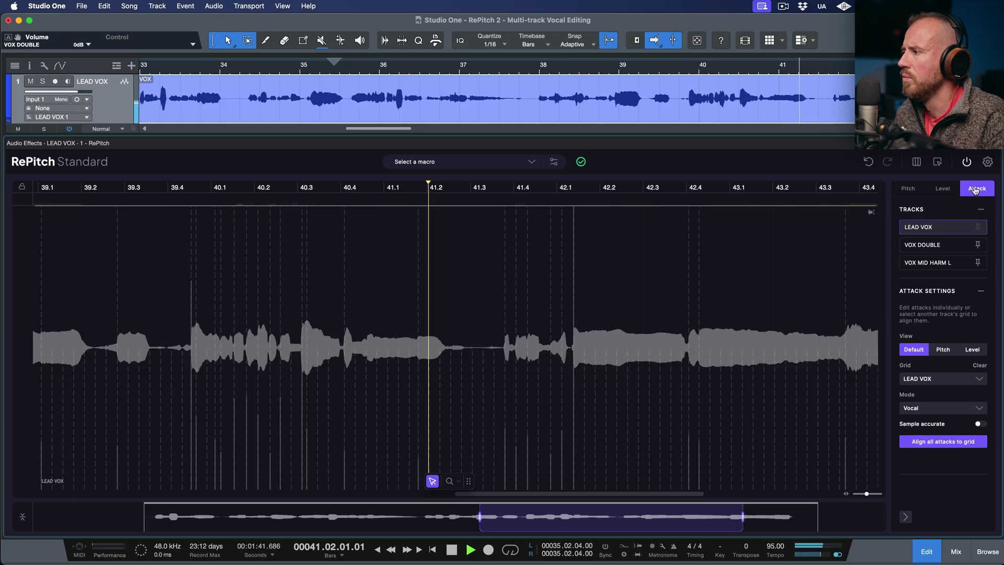
click(976, 246)
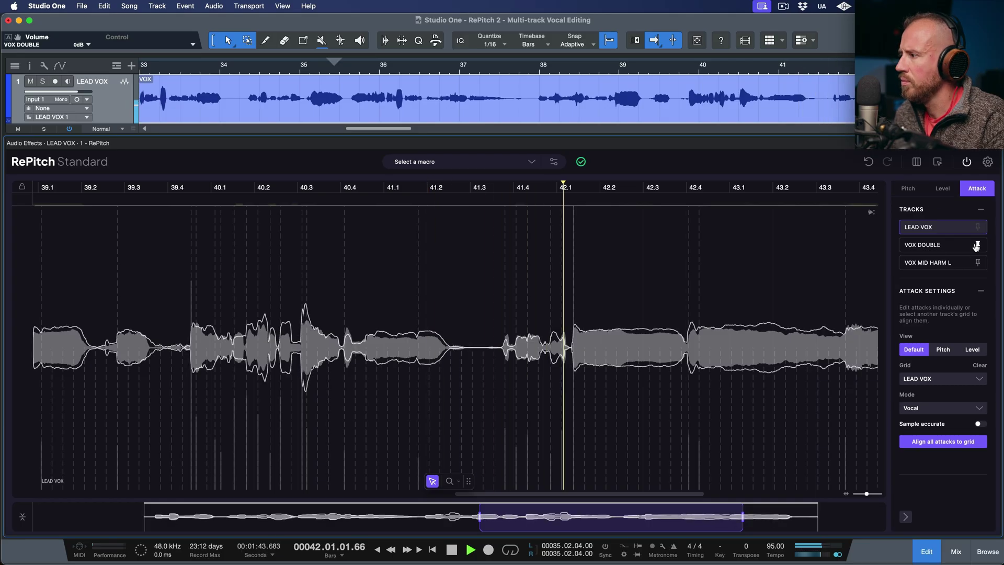
click(977, 247)
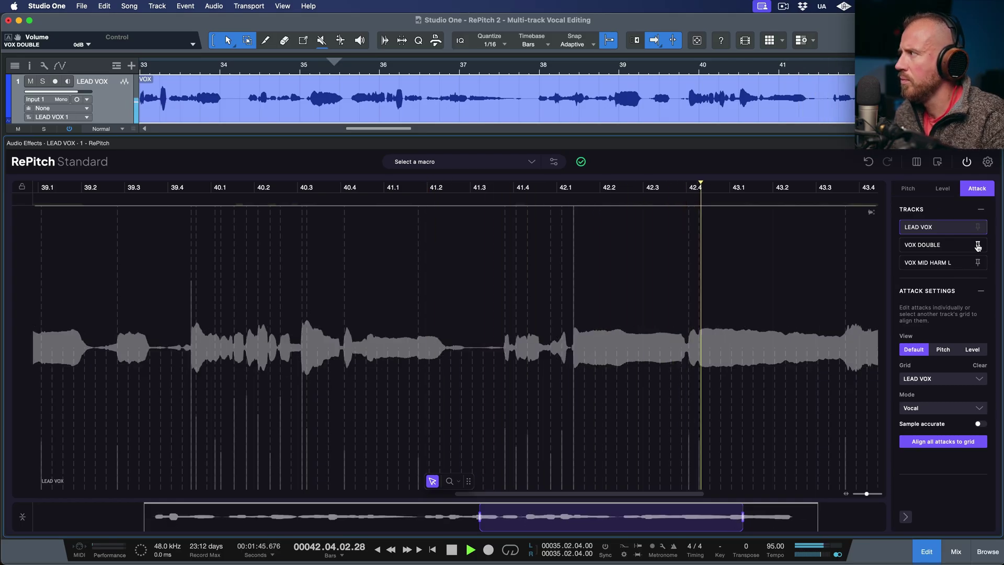